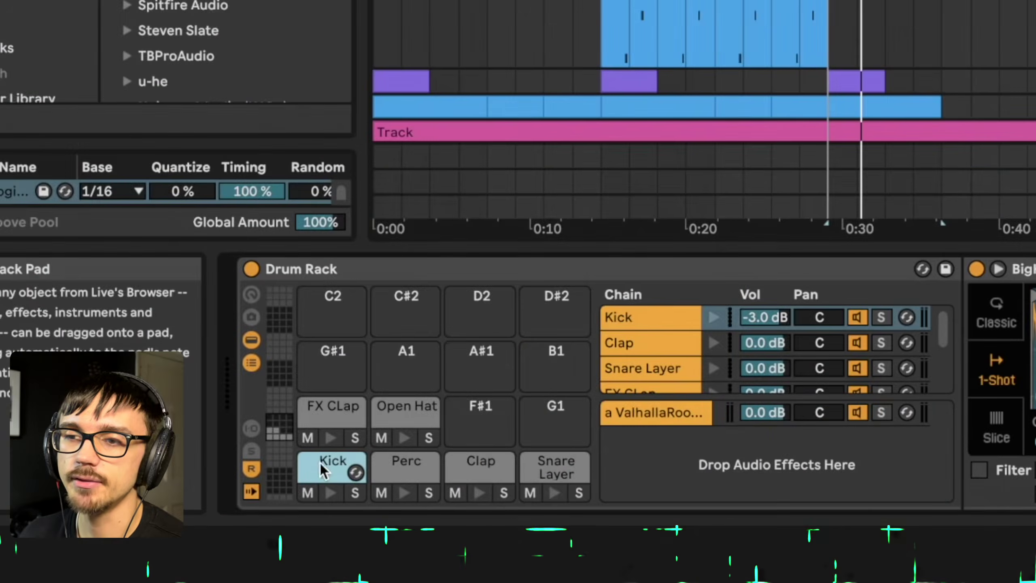
Audition the Perc, Clap and Snare Layer pads of the Drum Rack one after another
{"action": "left_click", "coordinate": [397, 464]}
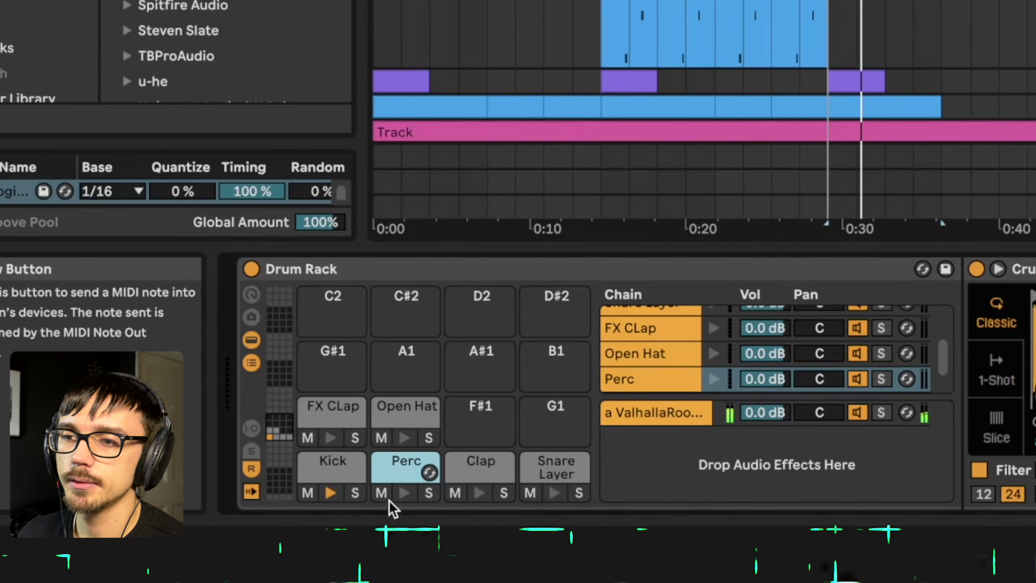
{"action": "left_click", "coordinate": [399, 499]}
{"action": "left_click", "coordinate": [475, 498]}
{"action": "left_click", "coordinate": [480, 499]}
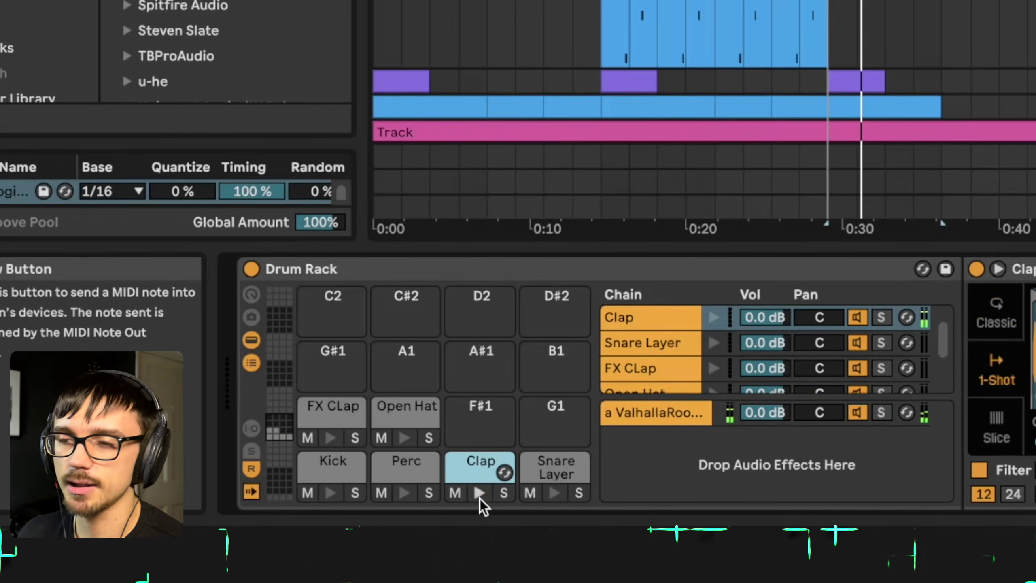
{"action": "left_click", "coordinate": [561, 477]}
{"action": "left_click", "coordinate": [554, 496]}
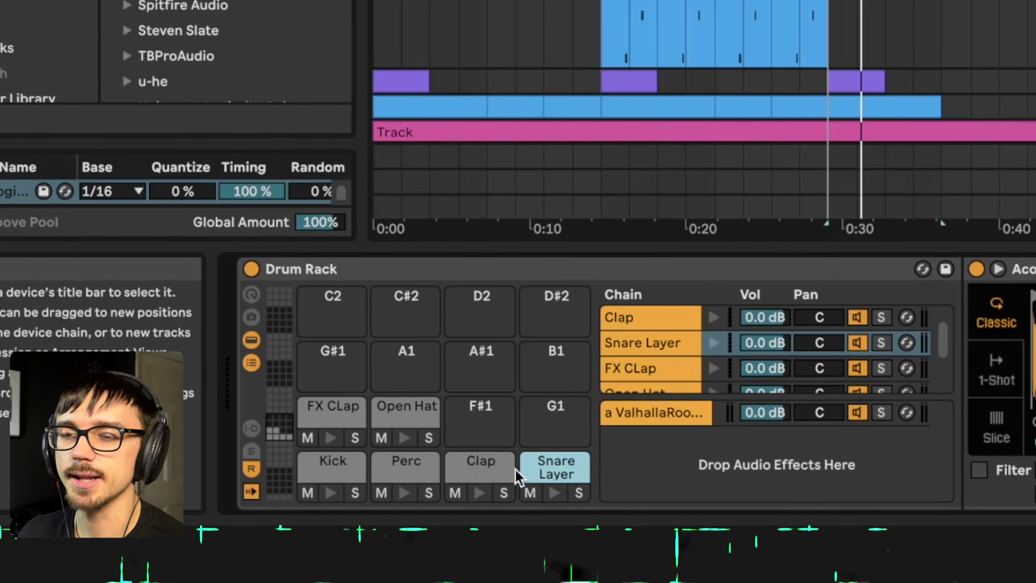
Audition the FX Clap, Open Hat and Kick pads, finishing with the Kick's BigKick sample shown
{"action": "left_click", "coordinate": [333, 419]}
{"action": "left_click", "coordinate": [330, 445]}
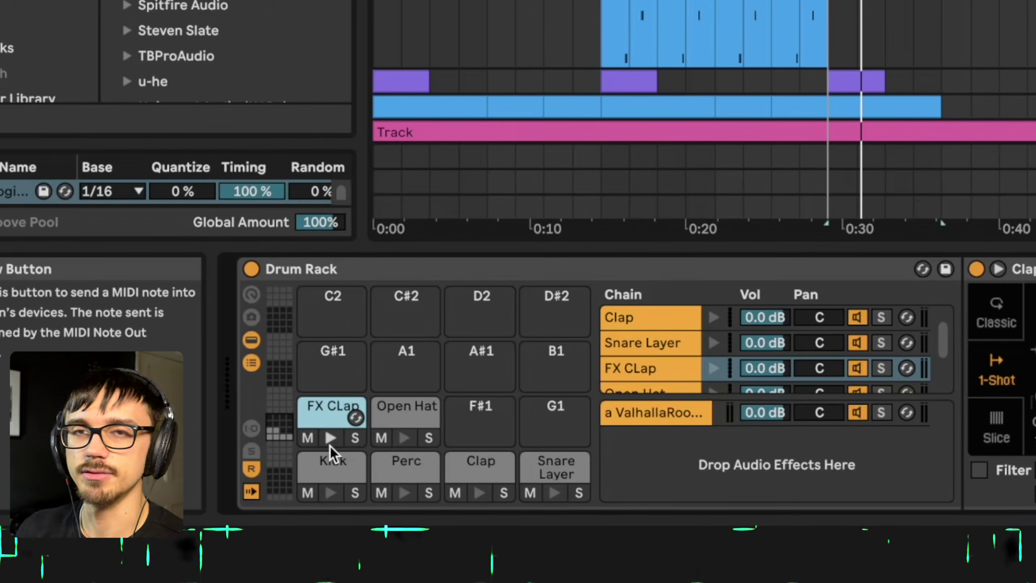
{"action": "left_click", "coordinate": [401, 417]}
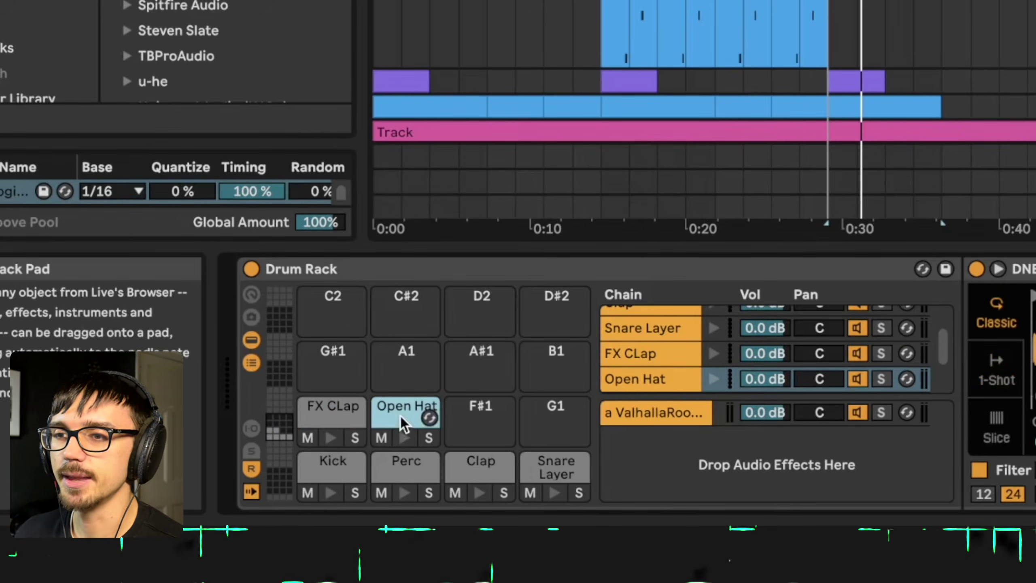
{"action": "left_click", "coordinate": [406, 440]}
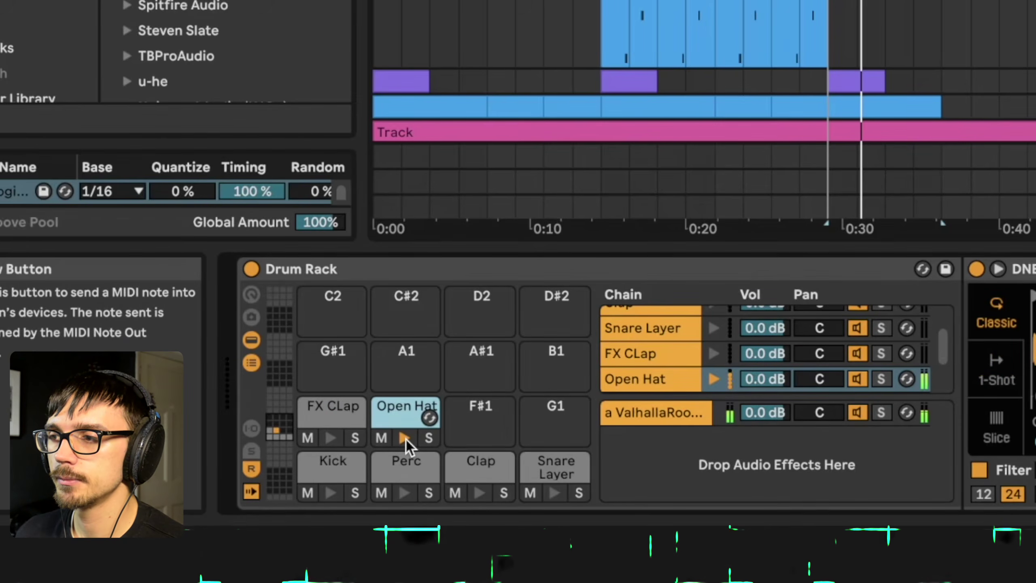
{"action": "left_click", "coordinate": [331, 491]}
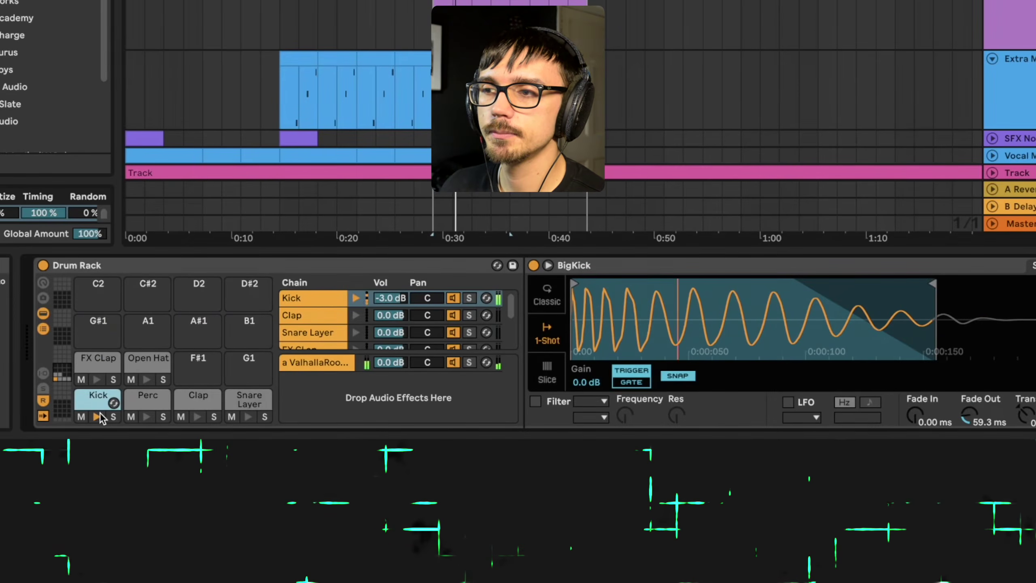
{"action": "left_click", "coordinate": [100, 413]}
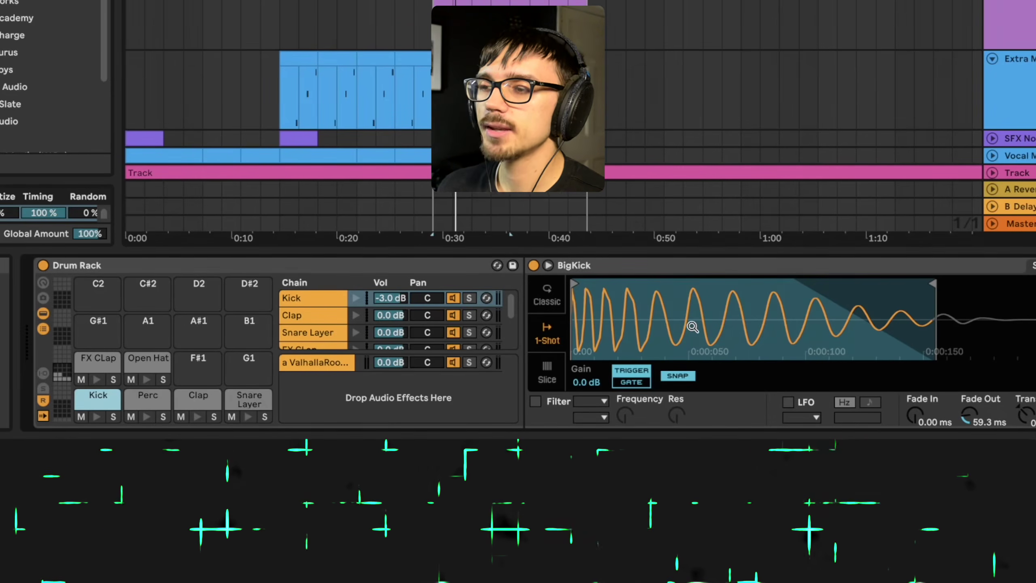
Switch on the EQ Eight that follows the BigKick sample in the kick chain
{"action": "scroll", "coordinate": [517, 298], "scroll_direction": "right", "scroll_amount": 10}
{"action": "left_click", "coordinate": [517, 298]}
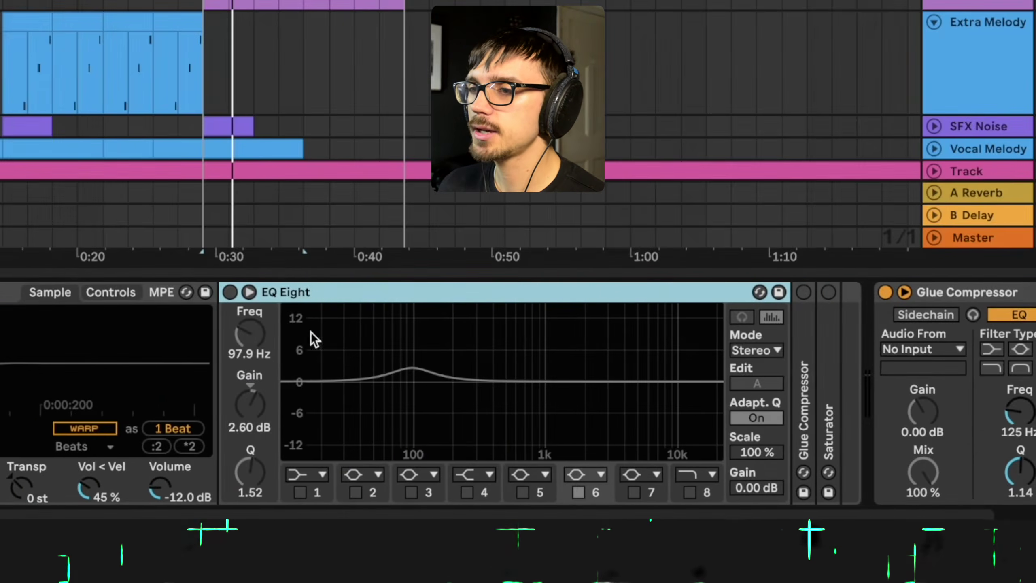
{"action": "left_click", "coordinate": [224, 293]}
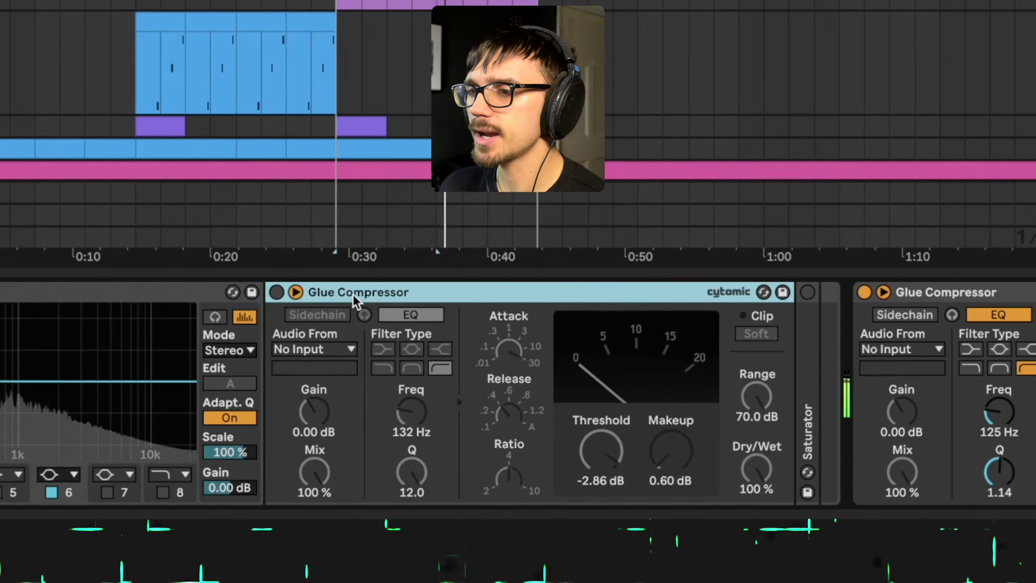
Toggle the kick's Glue Compressor during playback to compare the sound, leaving it switched on
{"action": "left_click", "coordinate": [276, 293]}
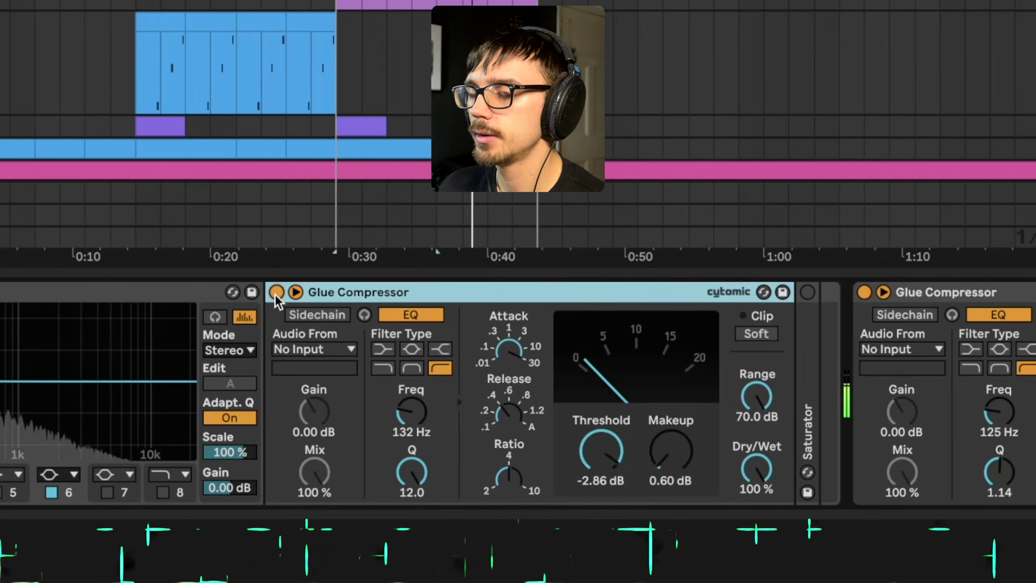
{"action": "left_click", "coordinate": [276, 292]}
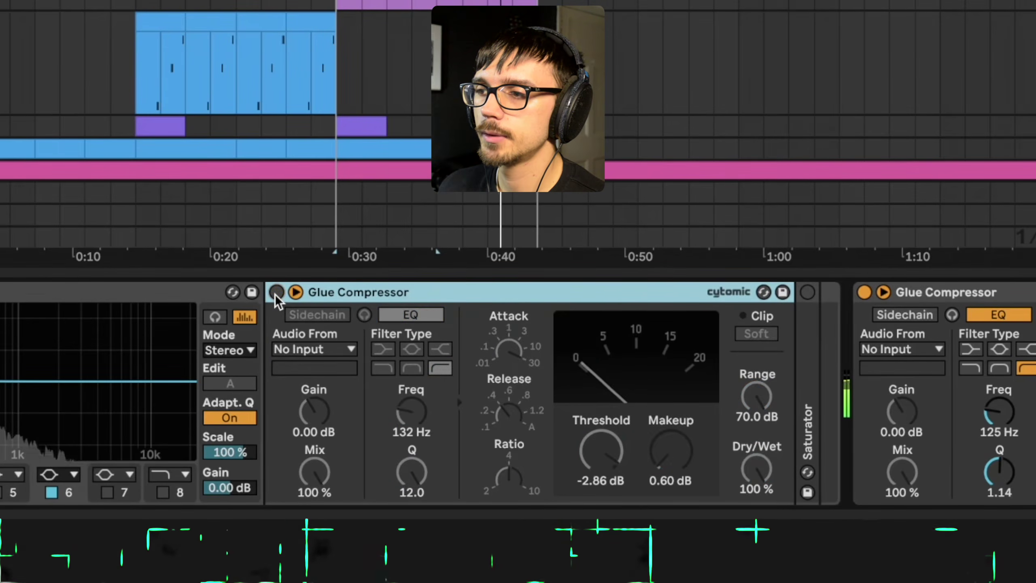
{"action": "left_click", "coordinate": [276, 292]}
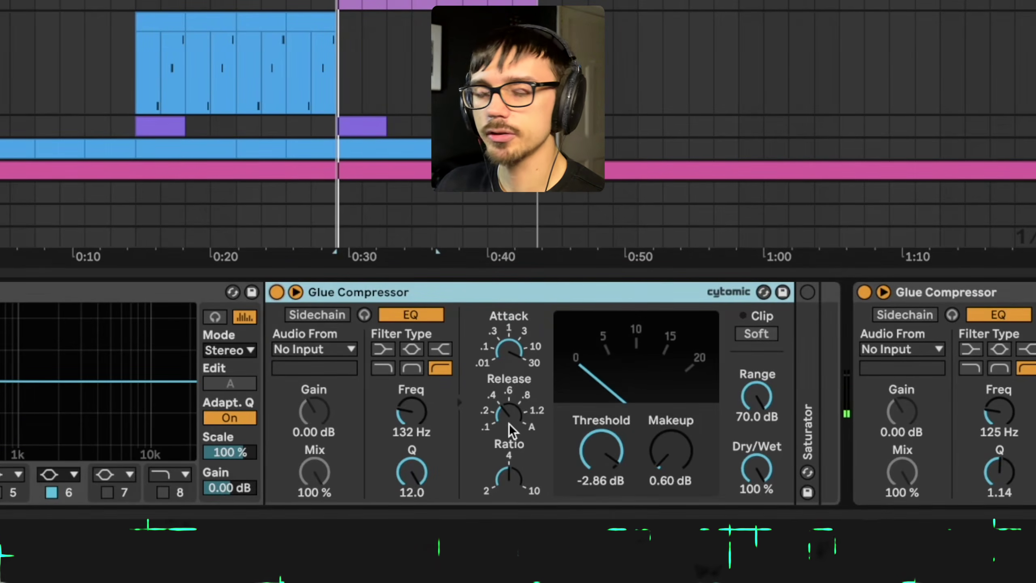
Expand the kick chain's Saturator and bypass it while the loop plays to compare the sound
{"action": "scroll", "coordinate": [551, 387], "scroll_direction": "right", "scroll_amount": 5}
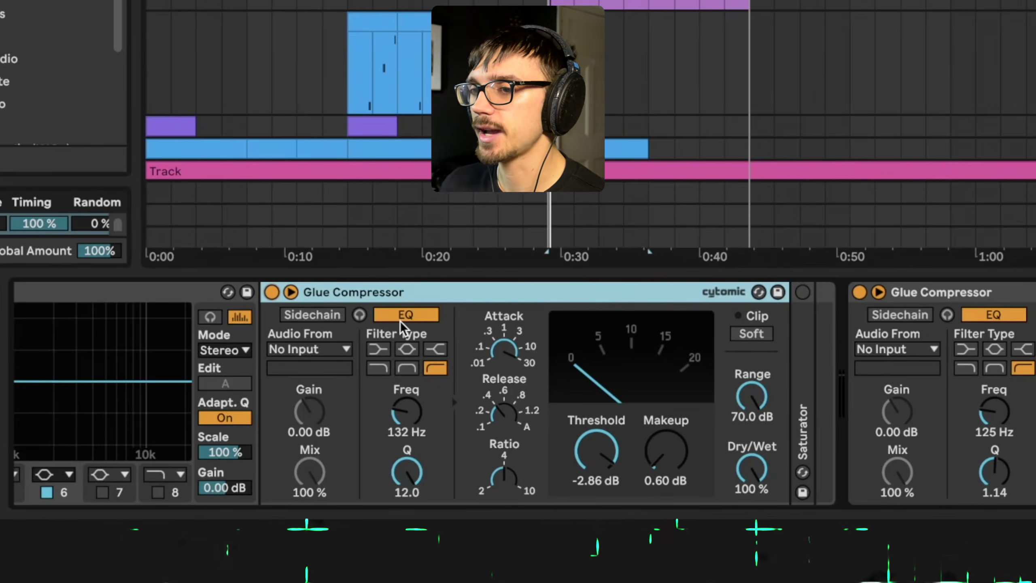
{"action": "double_click", "coordinate": [800, 363]}
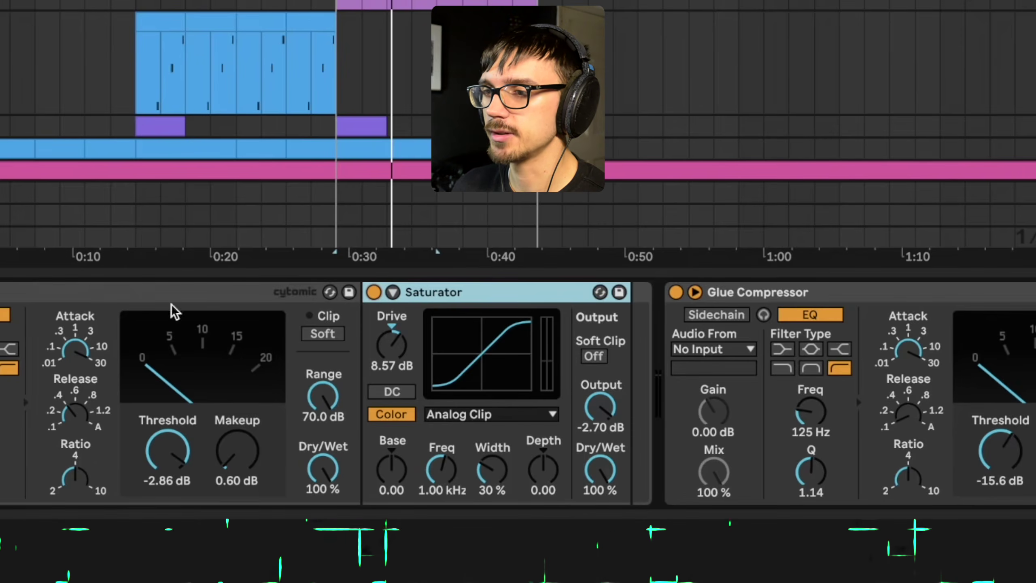
{"action": "key", "text": "space"}
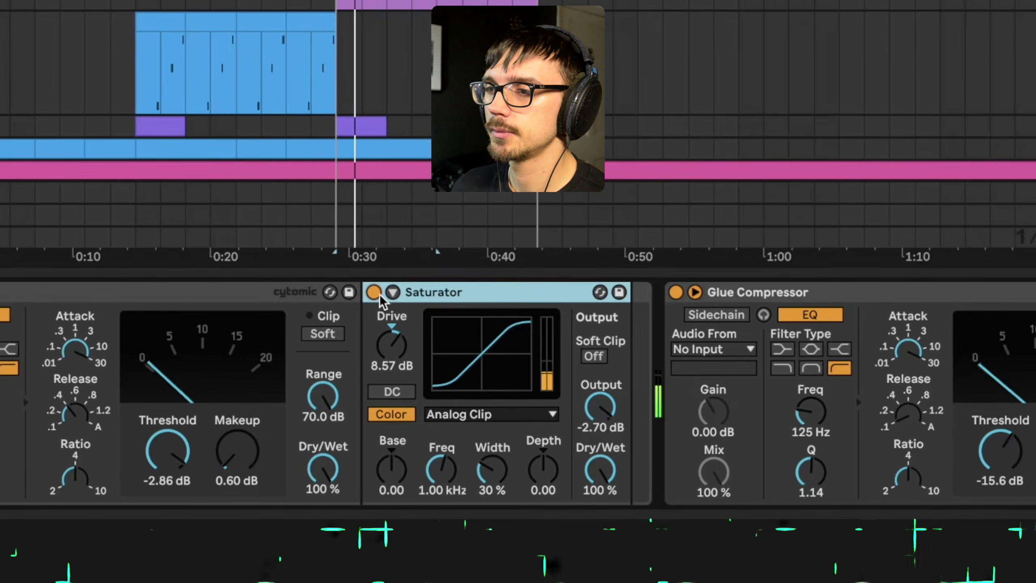
{"action": "left_click", "coordinate": [375, 292]}
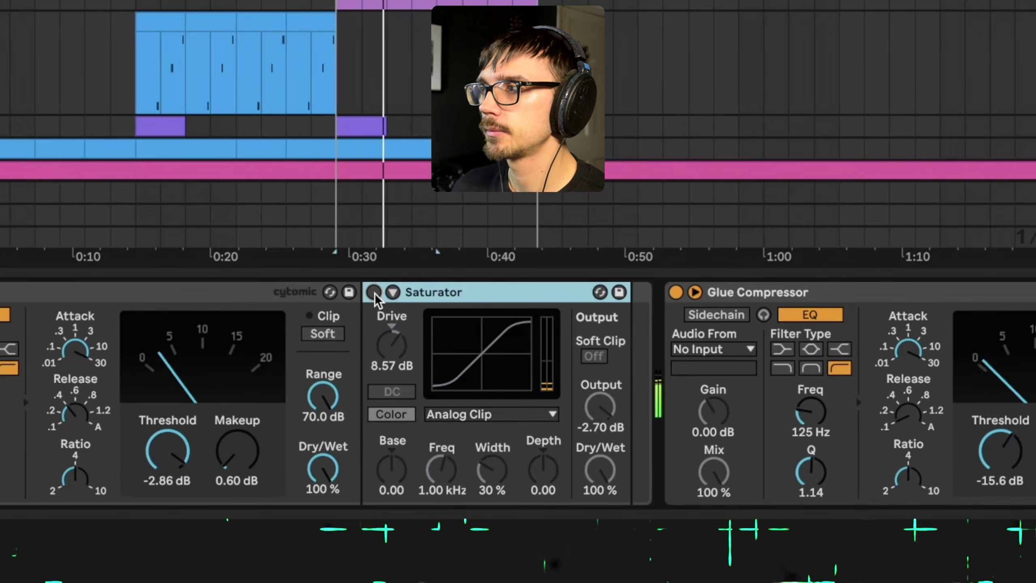
Select the clap chain's EQ Eight and Saturator together and switch both off
{"action": "key", "text": "Down"}
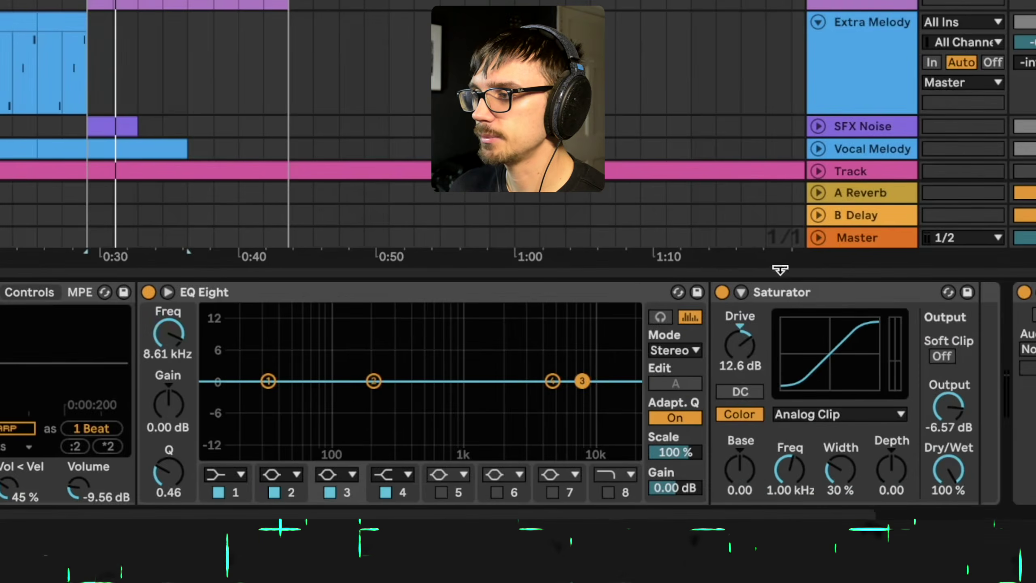
{"action": "left_click", "coordinate": [798, 293]}
{"action": "left_click", "coordinate": [481, 298], "text": "shift"}
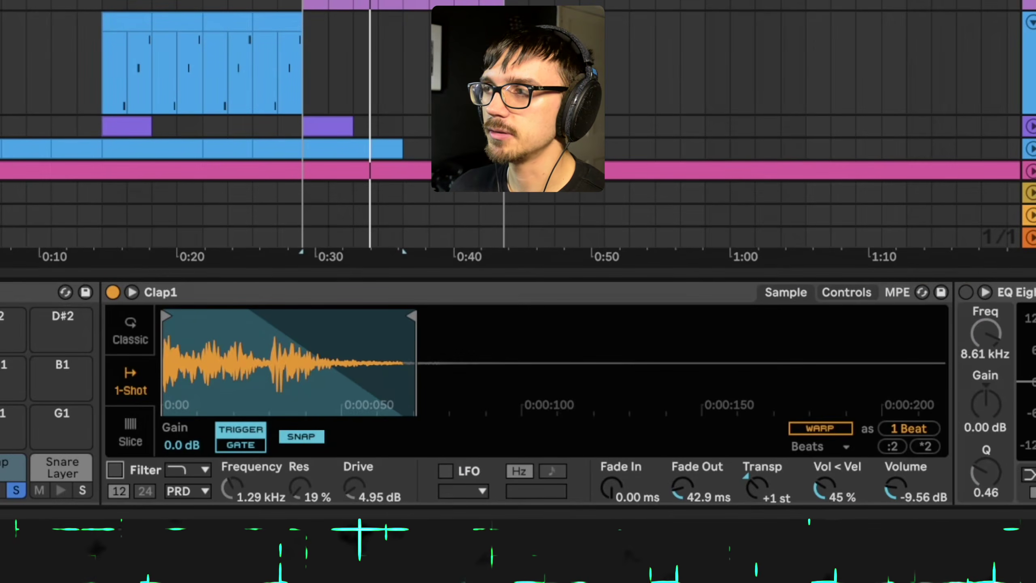
Toggle the Clap1 sample's filter during playback to compare the sound, leaving it switched on
{"action": "left_click", "coordinate": [117, 471]}
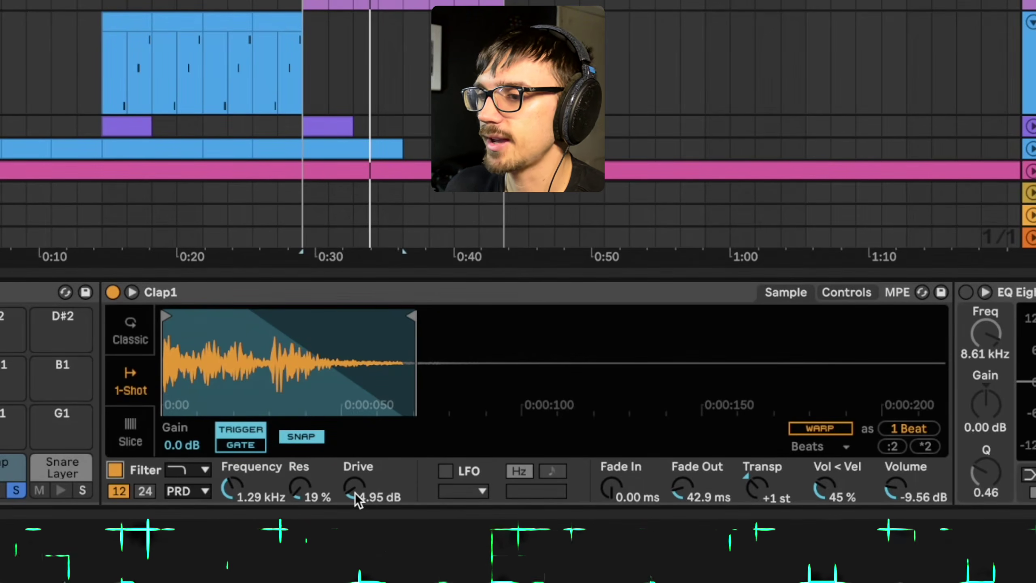
{"action": "left_click", "coordinate": [115, 470]}
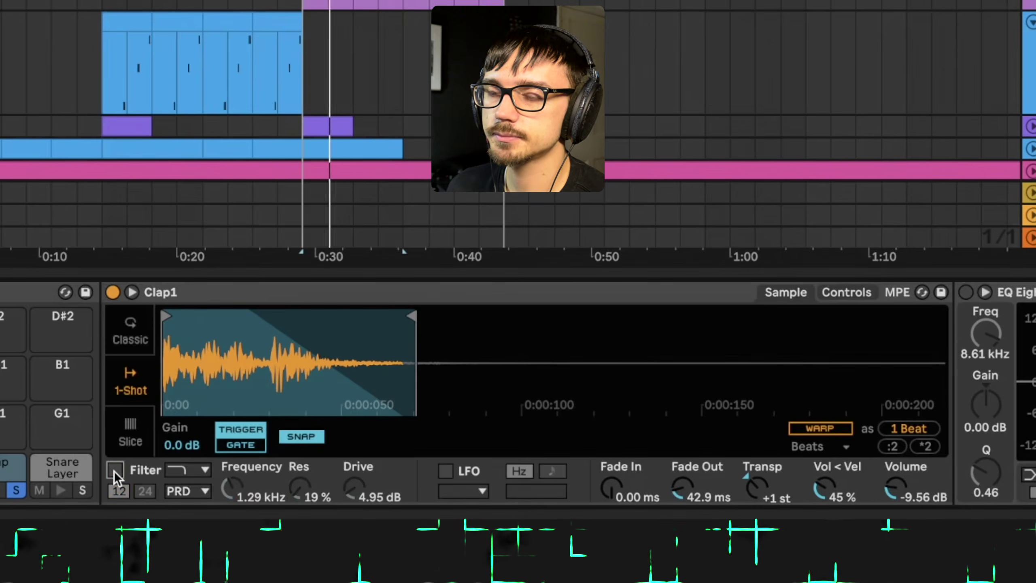
{"action": "left_click", "coordinate": [114, 470]}
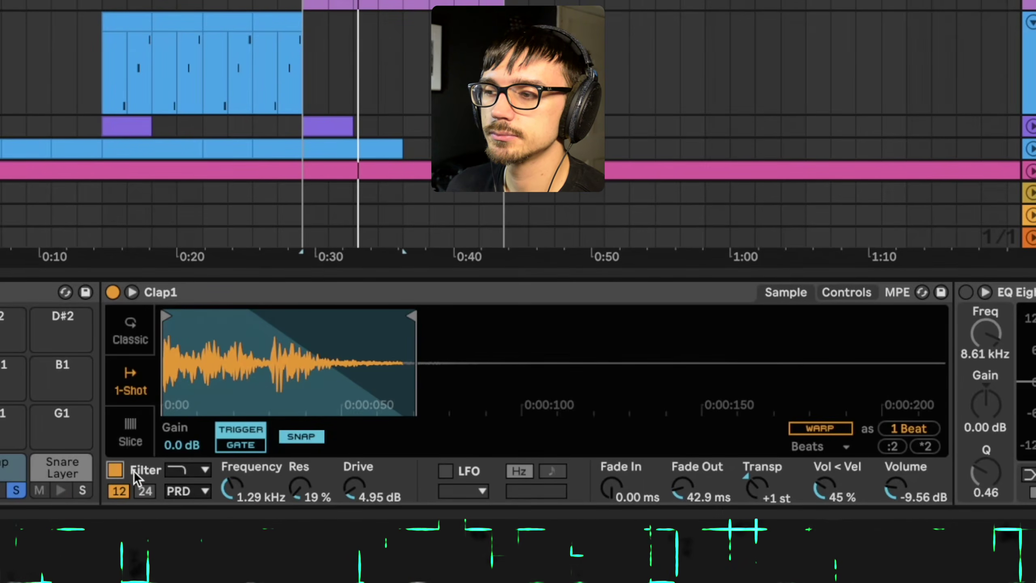
Switch the clap chain's Saturator off and back on during playback to compare the sound
{"action": "left_click", "coordinate": [232, 289]}
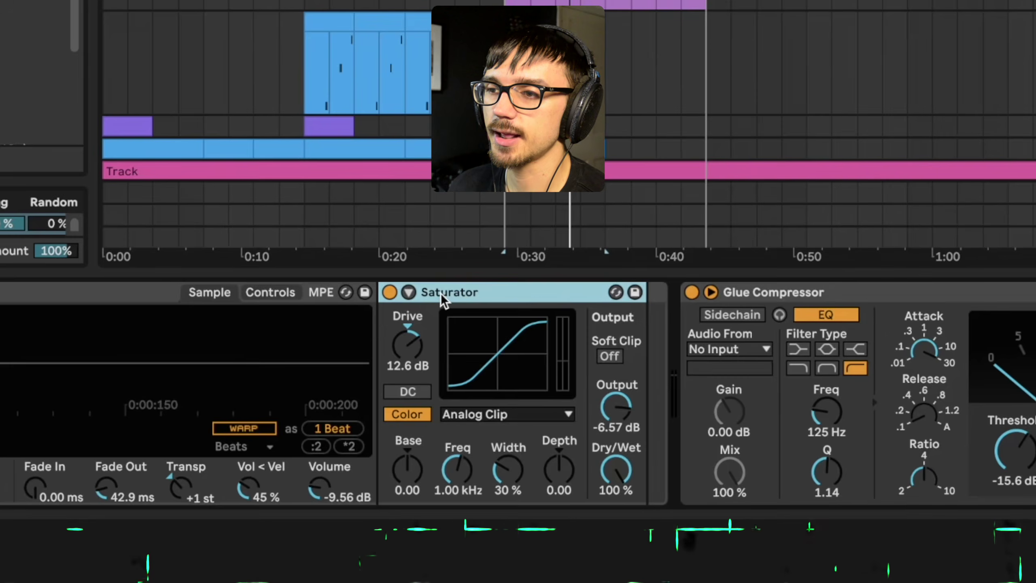
{"action": "left_click", "coordinate": [390, 293]}
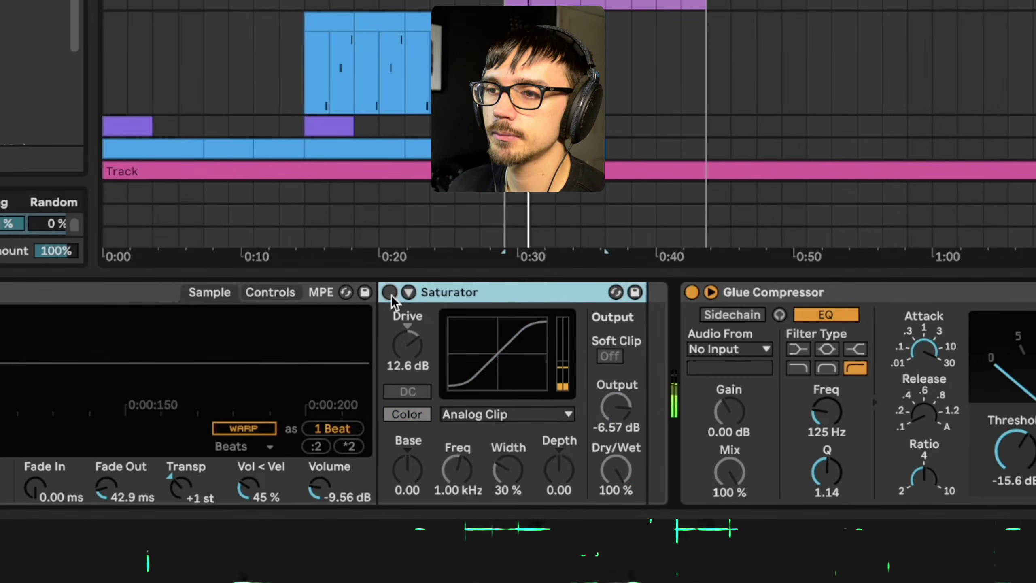
{"action": "left_click", "coordinate": [391, 294]}
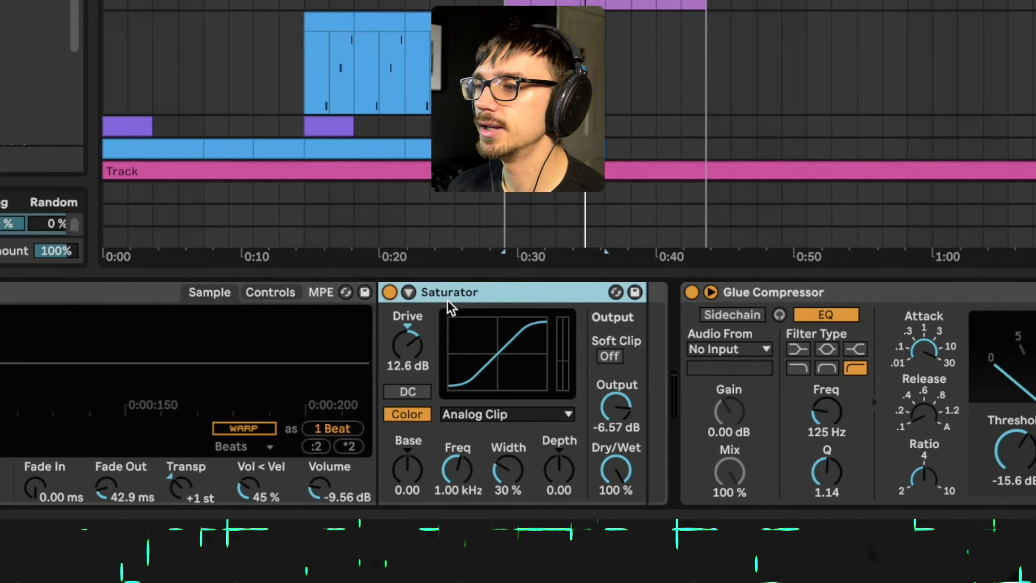
{"action": "scroll", "coordinate": [651, 347], "scroll_direction": "left", "scroll_amount": 10}
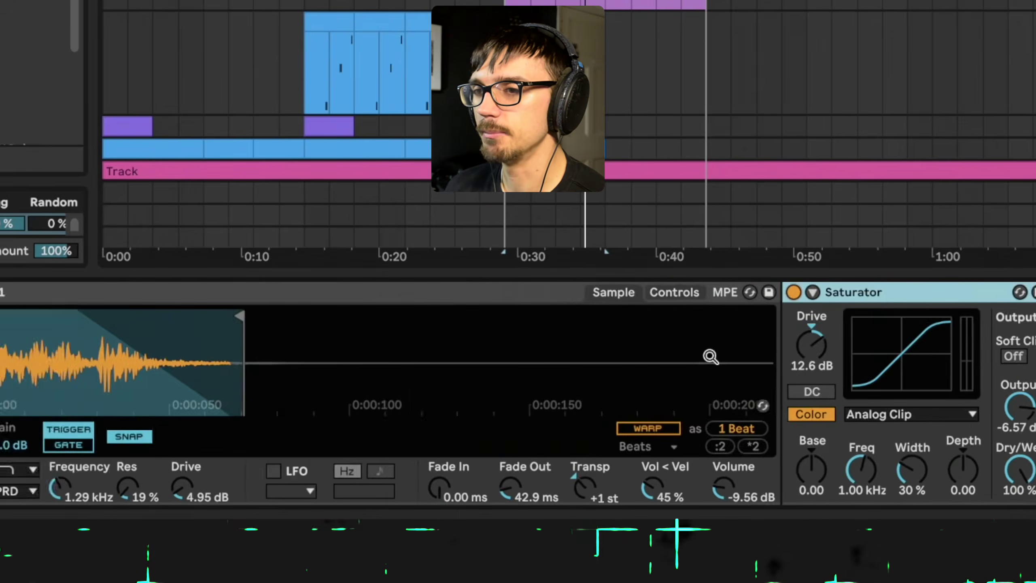
{"action": "scroll", "coordinate": [346, 400], "scroll_direction": "right", "scroll_amount": 3}
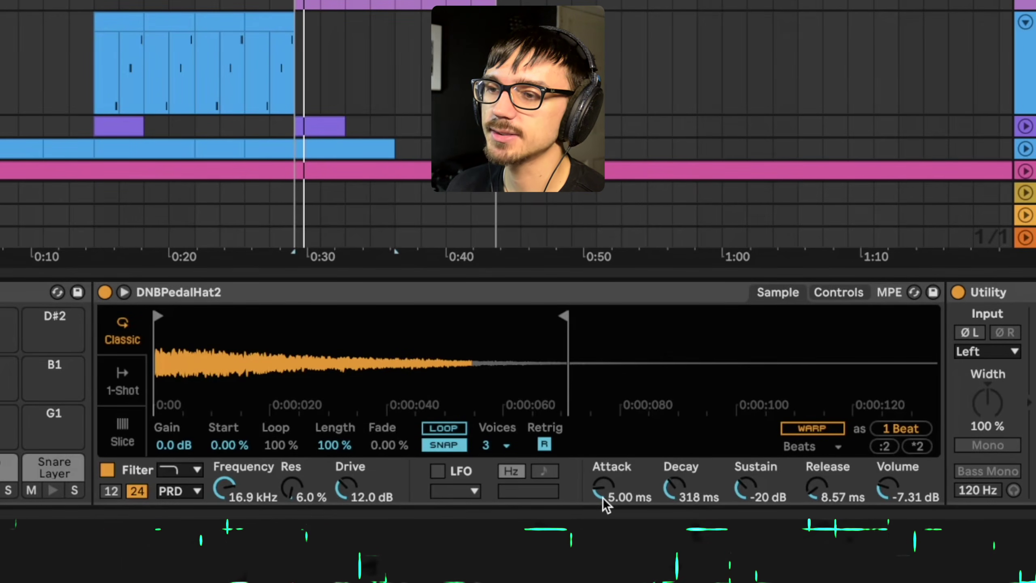
Switch the DNBPedalHat2 sample's filter off and back on during playback to compare the sound
{"action": "left_click", "coordinate": [113, 473]}
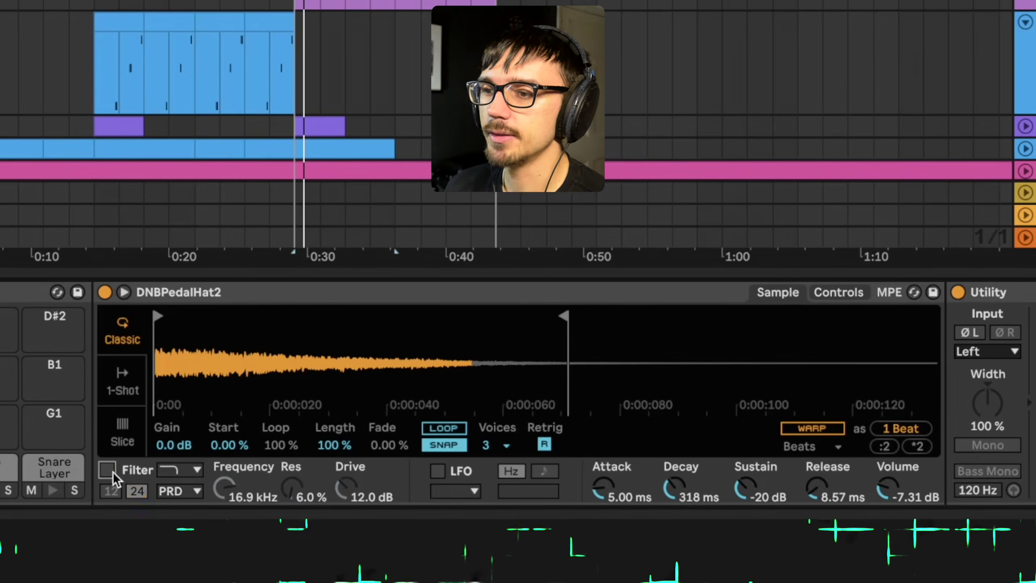
{"action": "key", "text": "space"}
{"action": "left_click", "coordinate": [108, 471]}
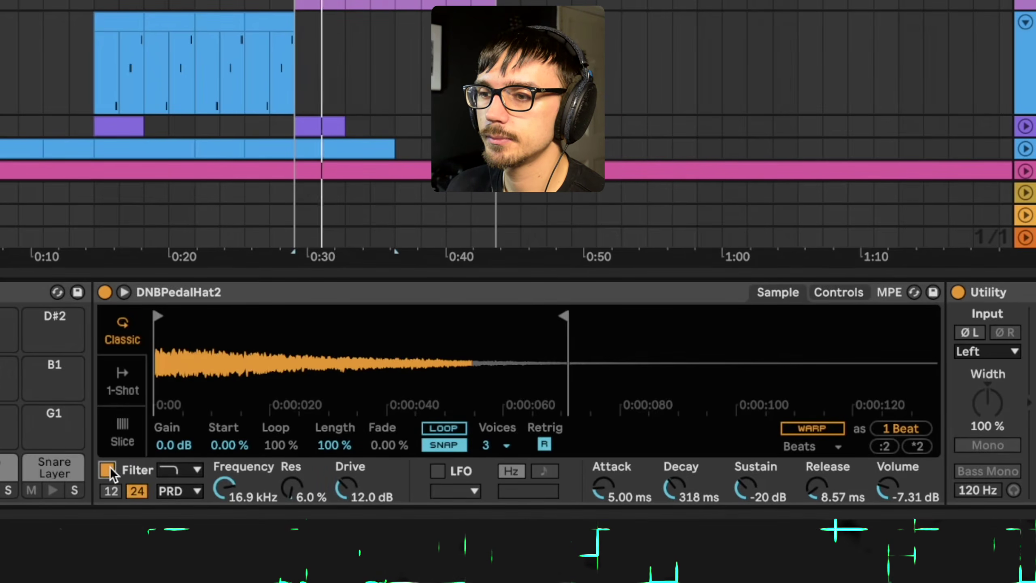
{"action": "key", "text": "space"}
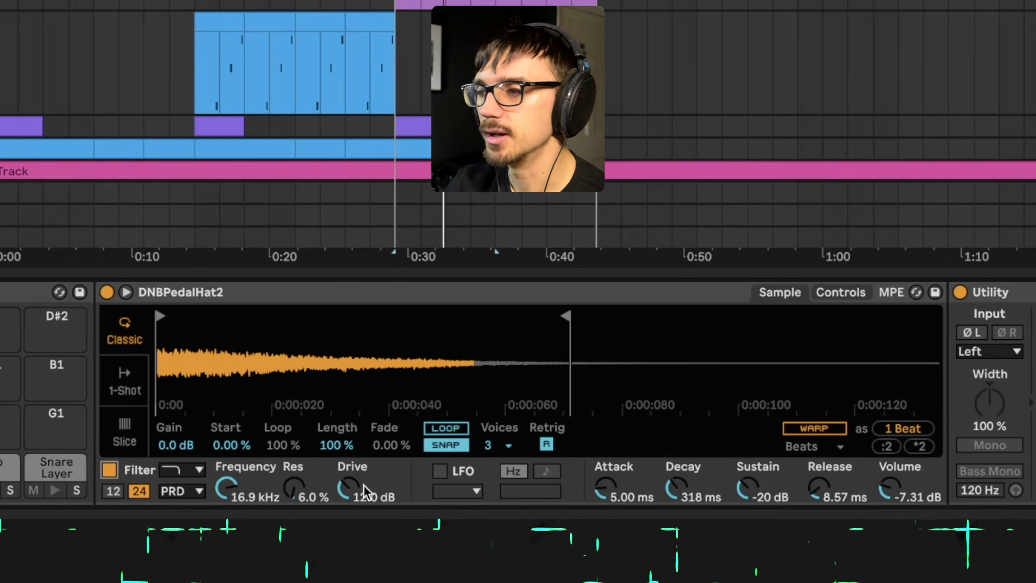
Open the Pro-Q 3 in the DNBPedalHat2 chain and play the loop to examine its high shelf and bell cut
{"action": "scroll", "coordinate": [584, 456], "scroll_direction": "right", "scroll_amount": 5}
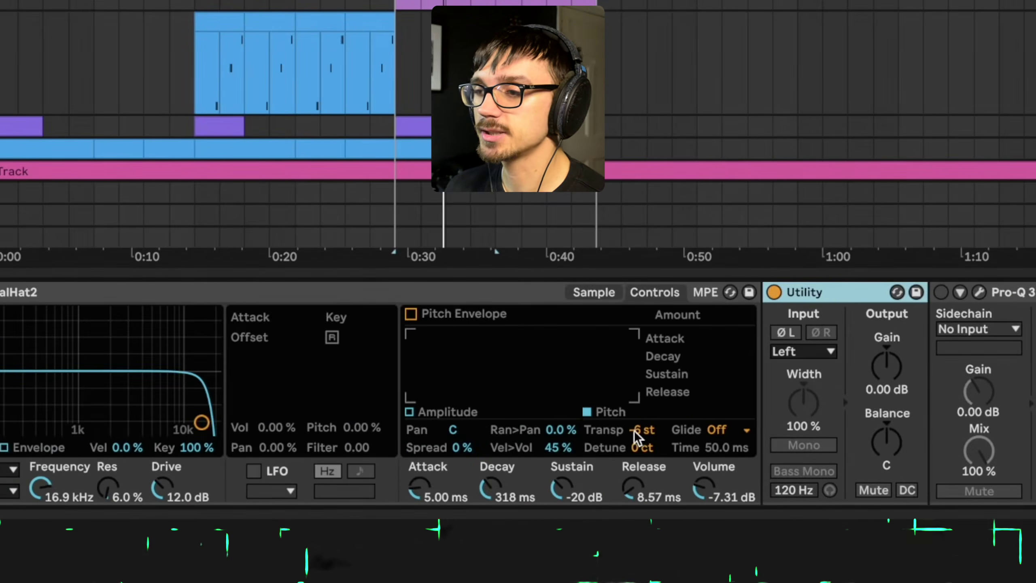
{"action": "left_click", "coordinate": [591, 295]}
{"action": "scroll", "coordinate": [867, 366], "scroll_direction": "right", "scroll_amount": 12}
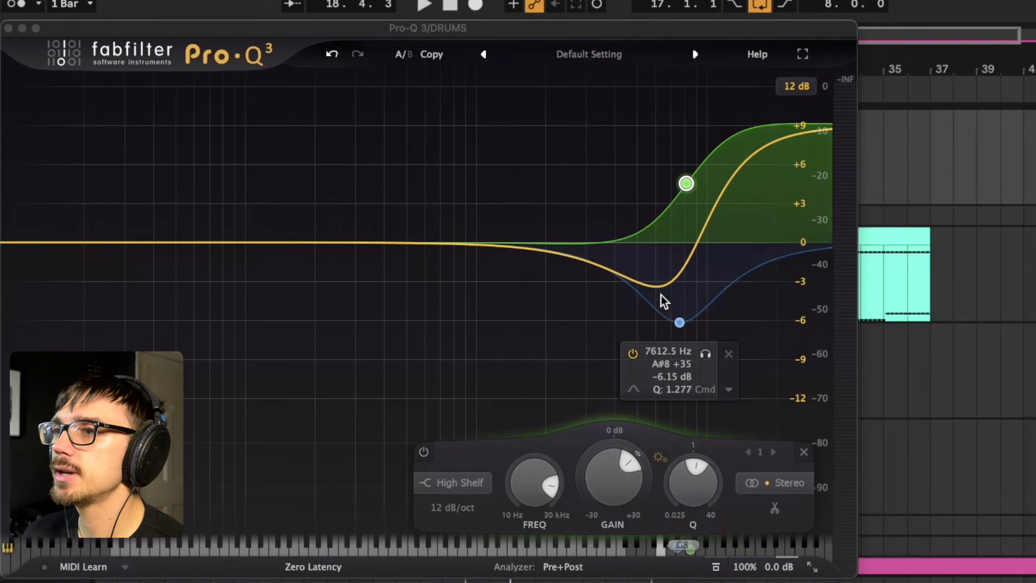
{"action": "key", "text": "space"}
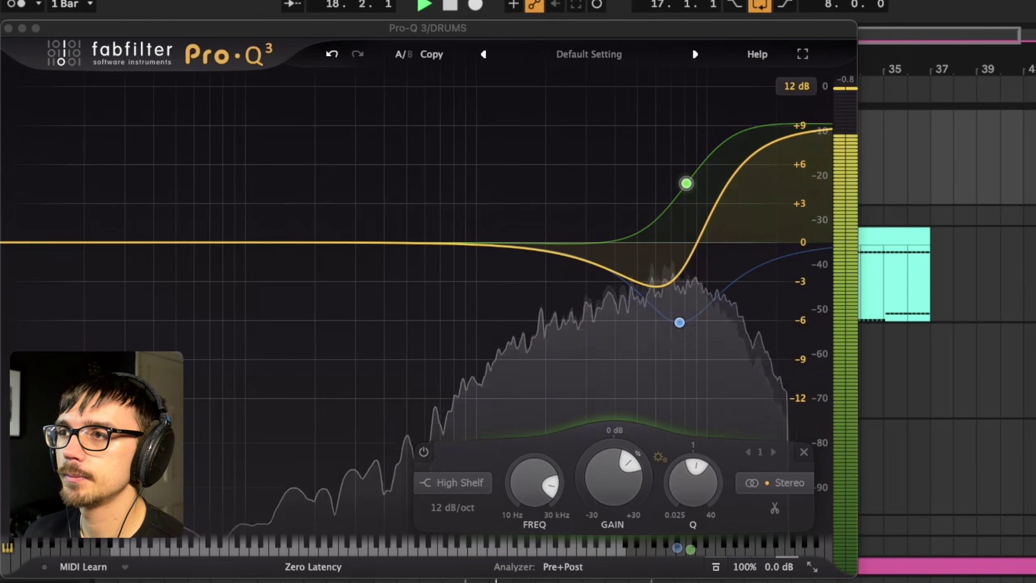
{"action": "key", "text": "space"}
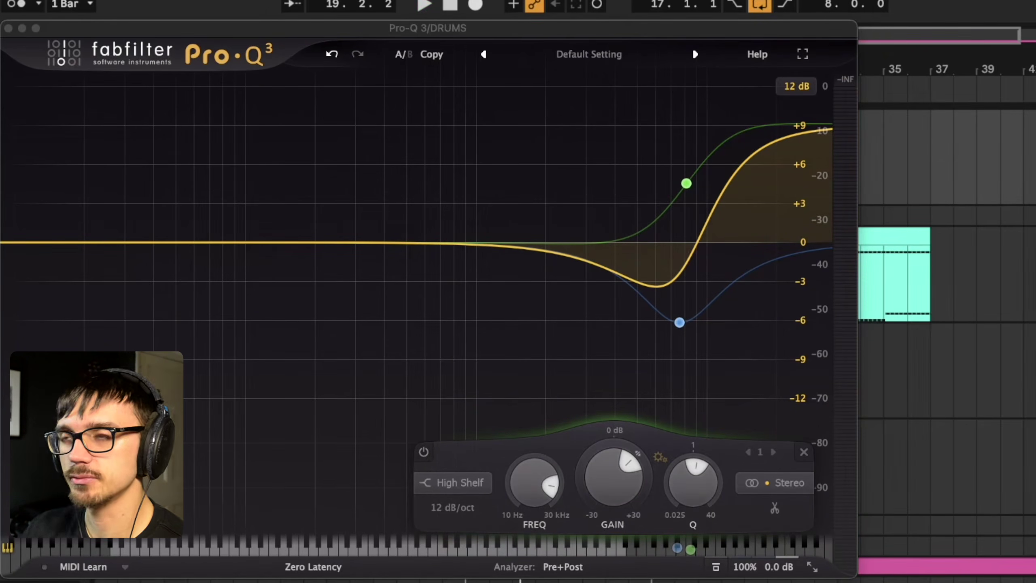
{"action": "mouse_move", "coordinate": [690, 186]}
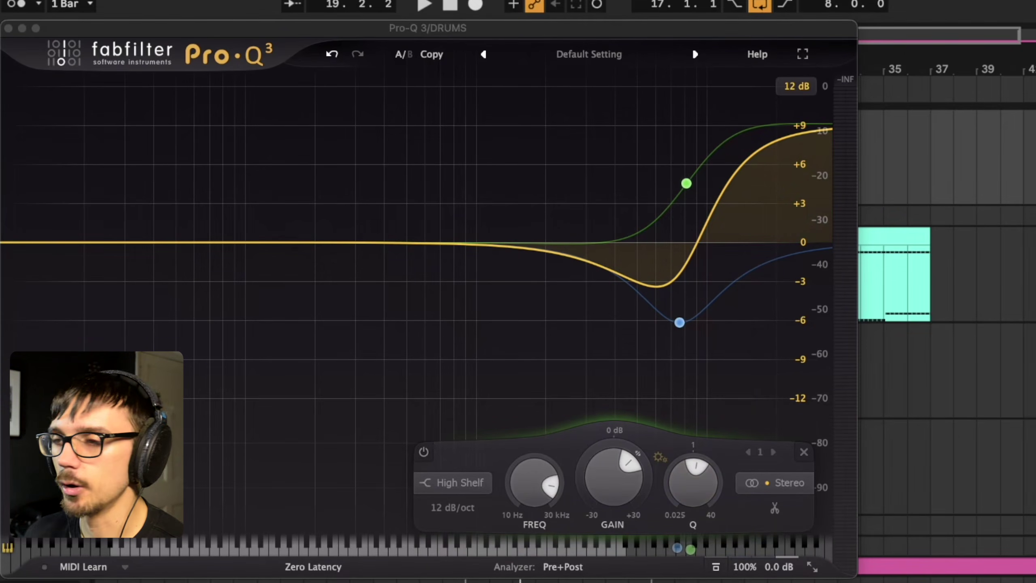
Toggle the Compressor in the DNBPedalHat2 chain during playback to compare the sound, leaving it switched on
{"action": "key", "text": "space"}
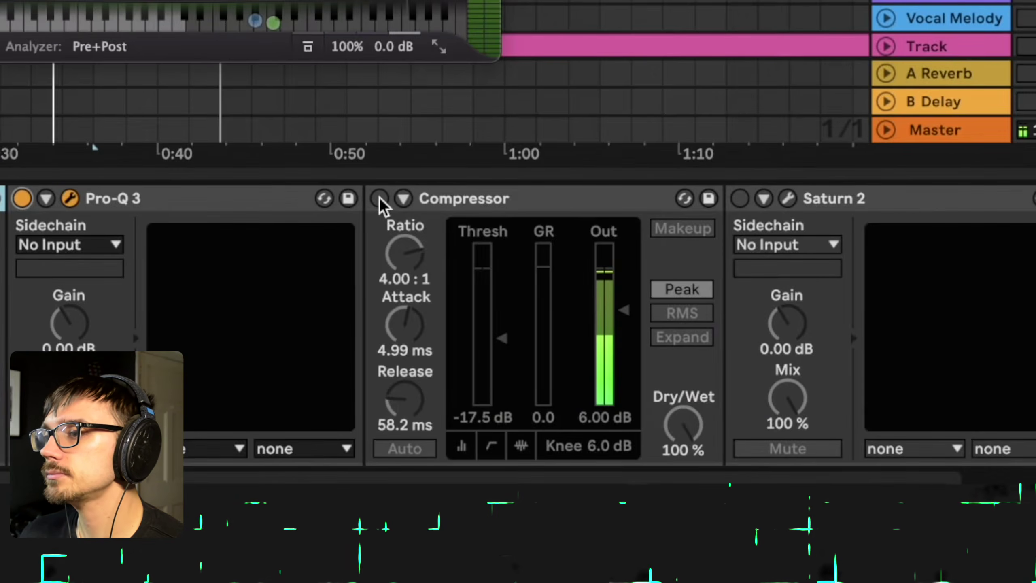
{"action": "left_click", "coordinate": [379, 199]}
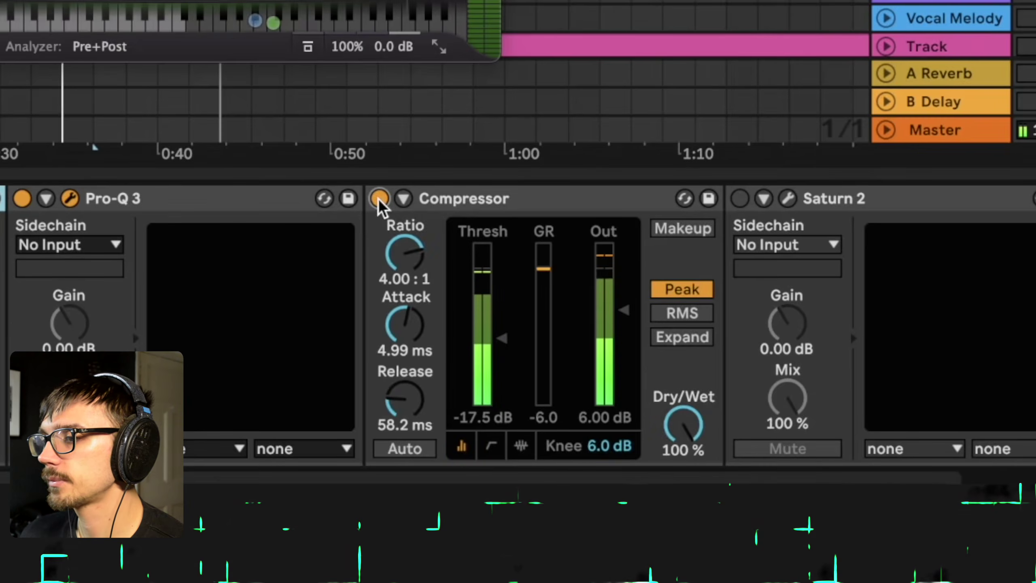
{"action": "key", "text": "space"}
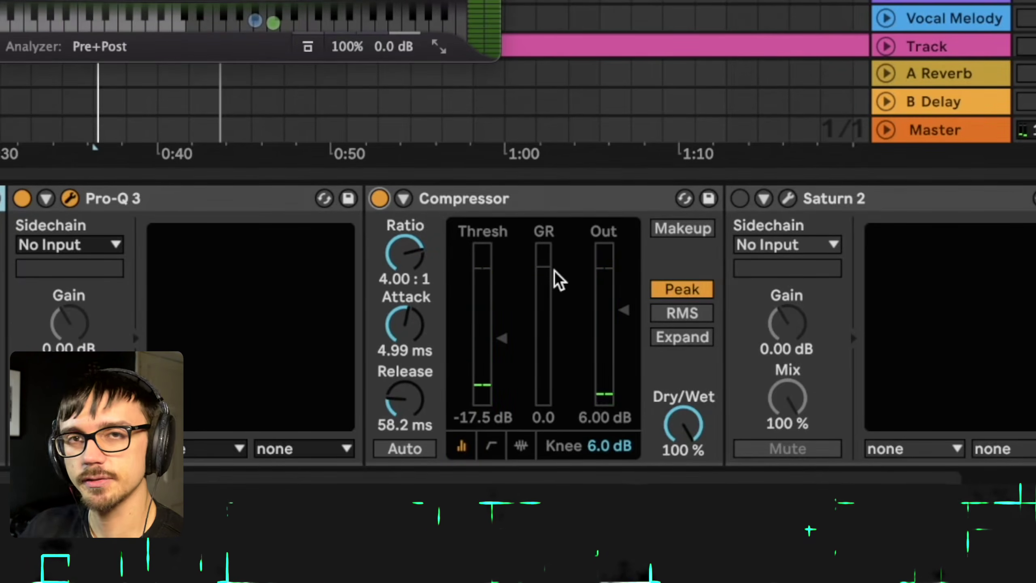
{"action": "key", "text": "space"}
{"action": "left_click", "coordinate": [380, 199]}
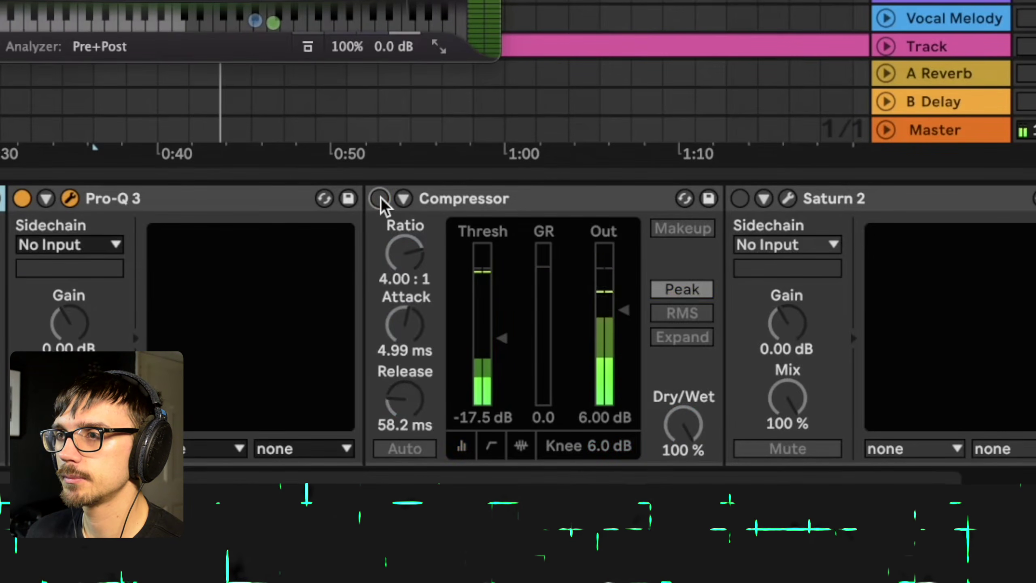
{"action": "left_click", "coordinate": [380, 198]}
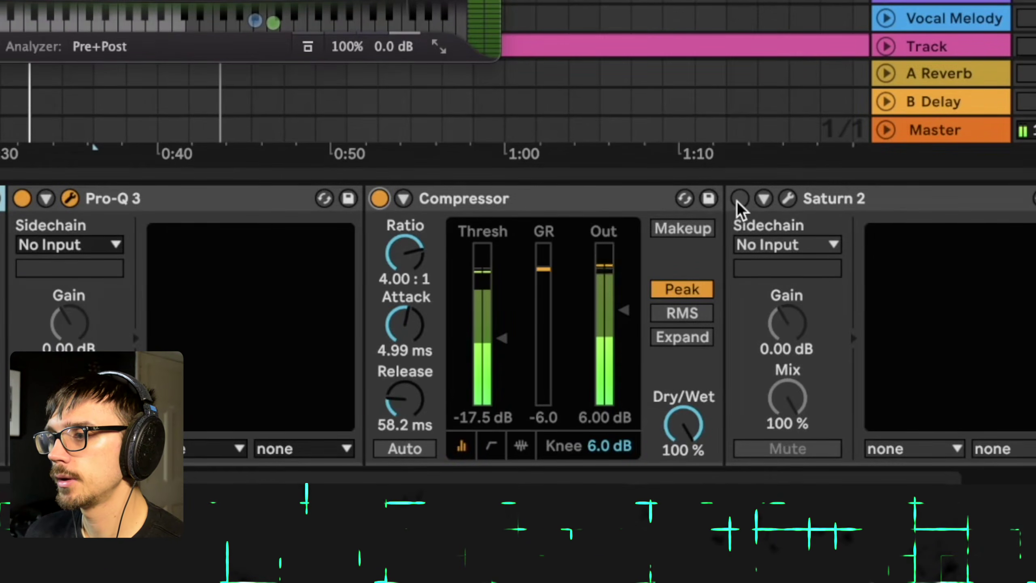
Open the Saturn 2 in the DNBPedalHat2 chain to examine its Warm Tape drive settings
{"action": "left_click", "coordinate": [789, 199]}
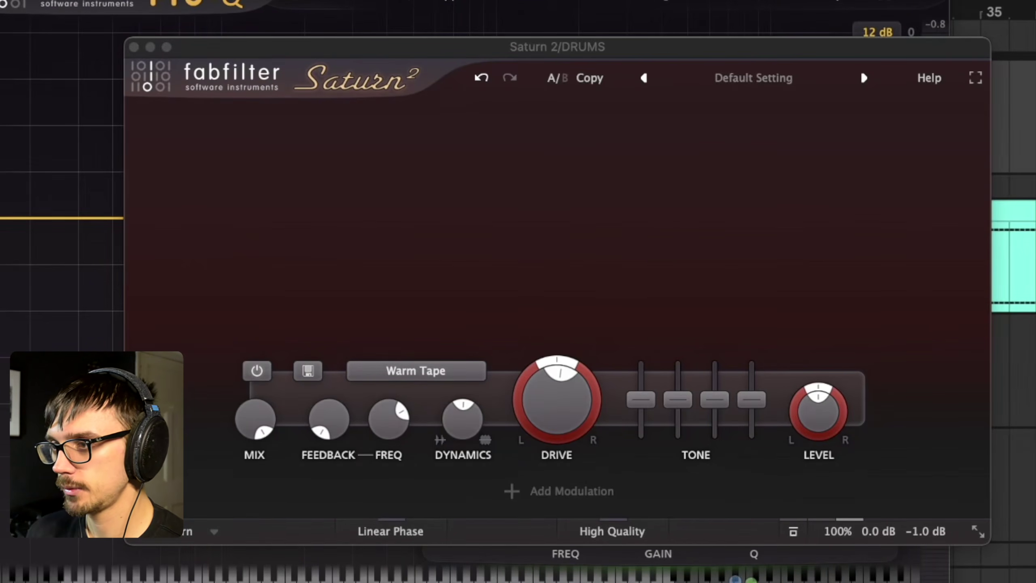
{"action": "key", "text": "space"}
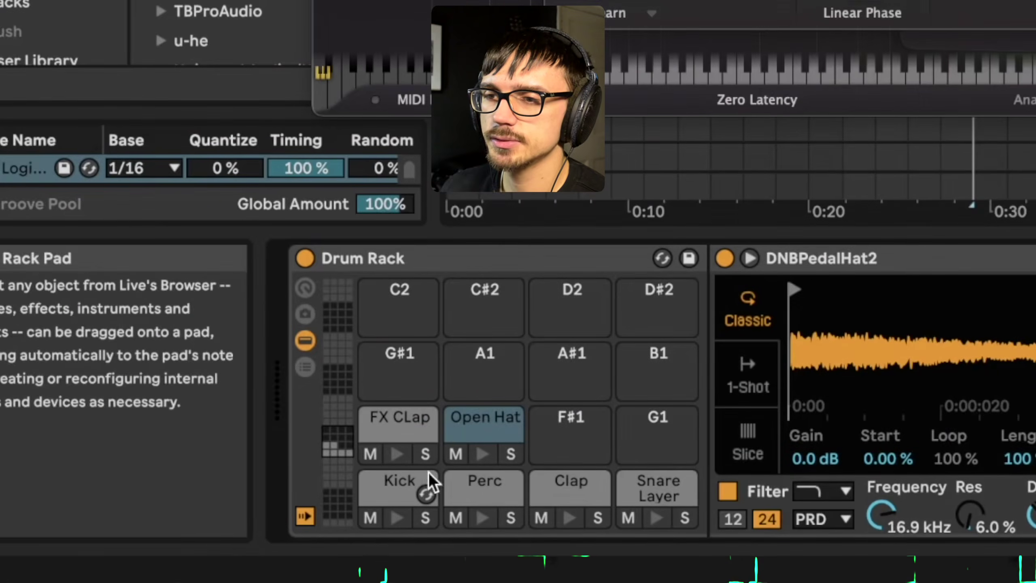
Select the Kick, Clap, Open Hat and Perc pads in turn to review their samples in the Drum Rack
{"action": "left_click", "coordinate": [393, 491]}
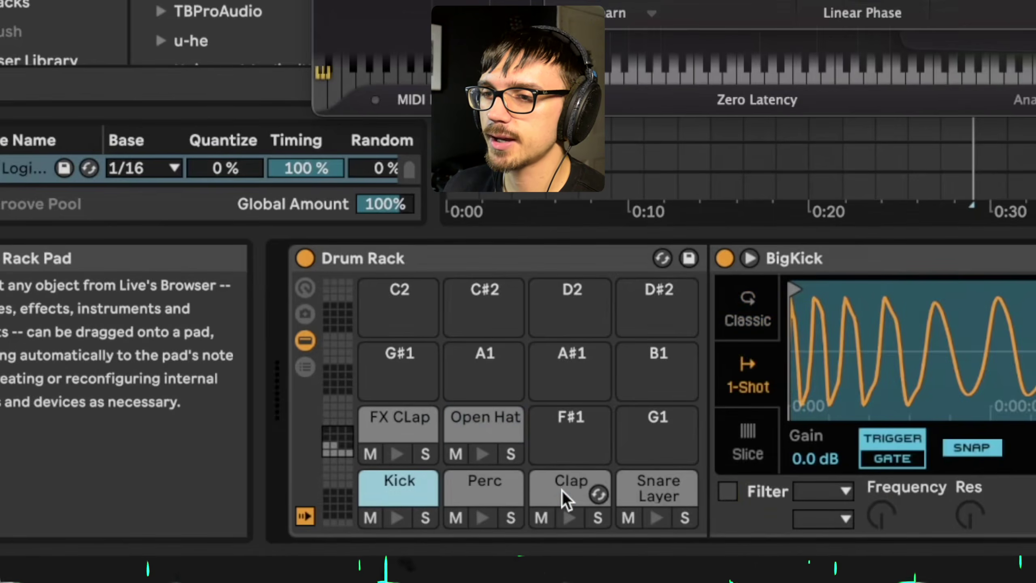
{"action": "left_click", "coordinate": [575, 488]}
{"action": "left_click", "coordinate": [473, 431]}
{"action": "left_click", "coordinate": [486, 492]}
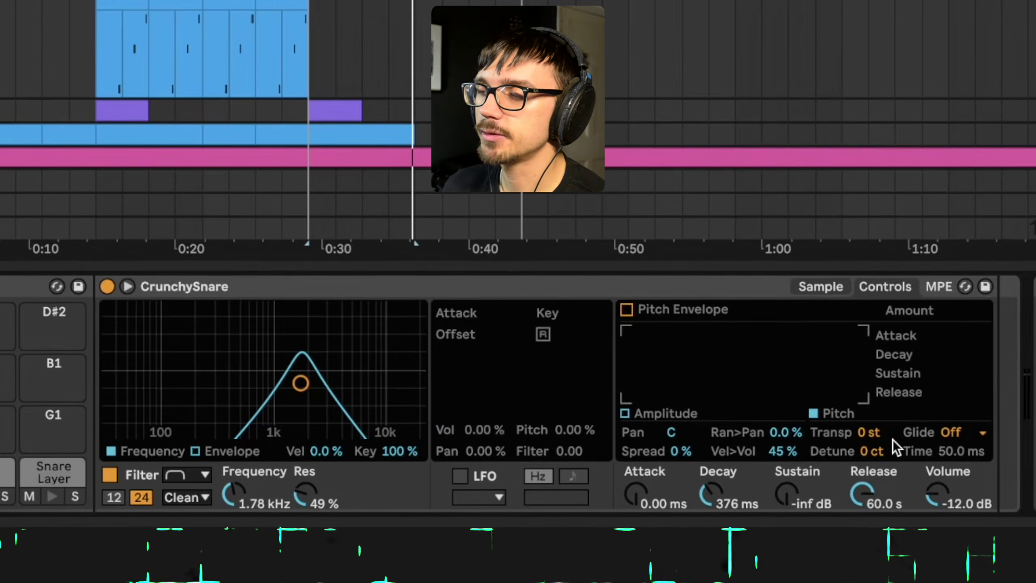
Review the CrunchySnare controls and switch its filter off and back on during playback to compare the sound
{"action": "left_click", "coordinate": [796, 286]}
{"action": "left_click", "coordinate": [879, 291]}
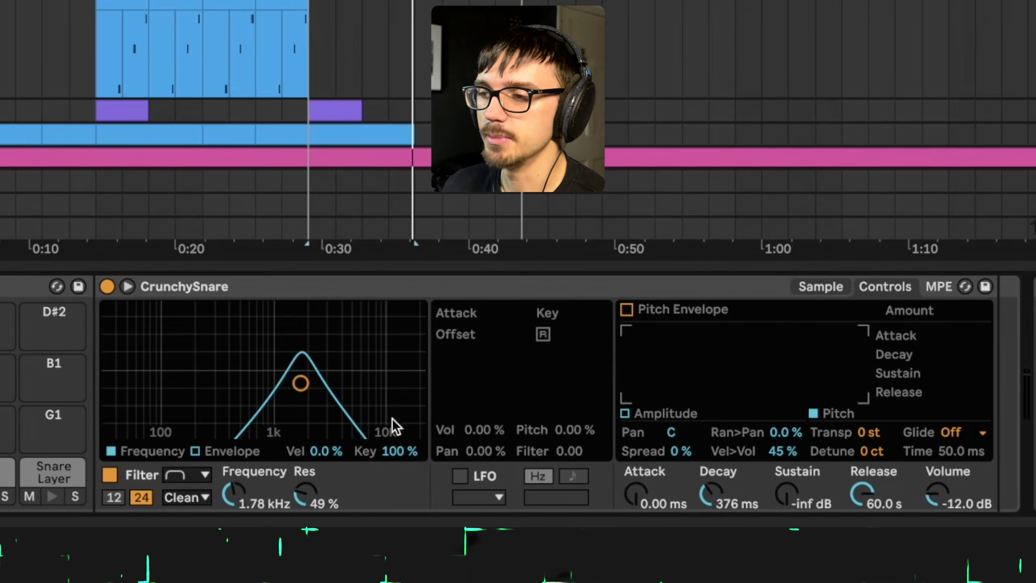
{"action": "left_click", "coordinate": [116, 476]}
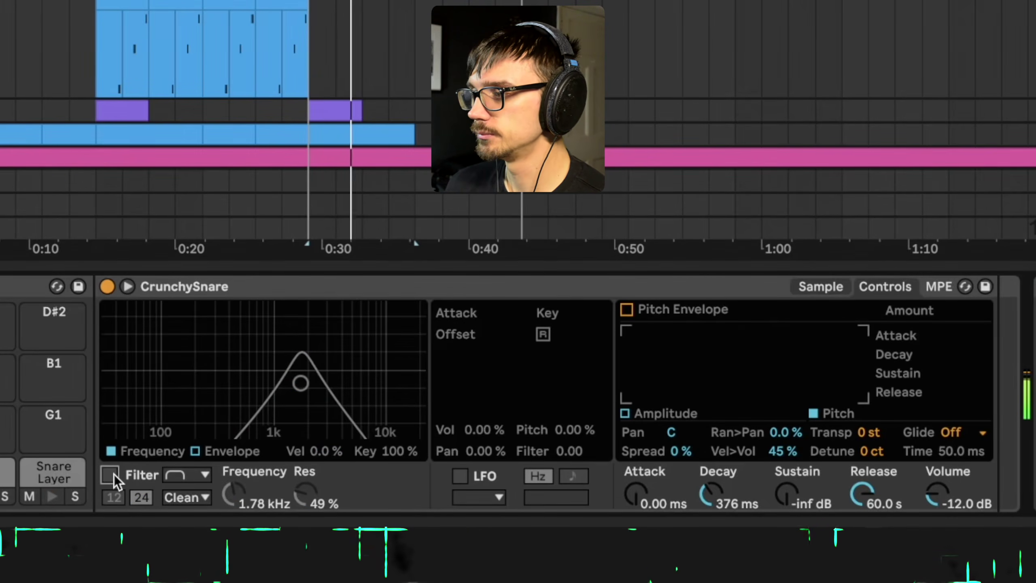
{"action": "left_click", "coordinate": [114, 475]}
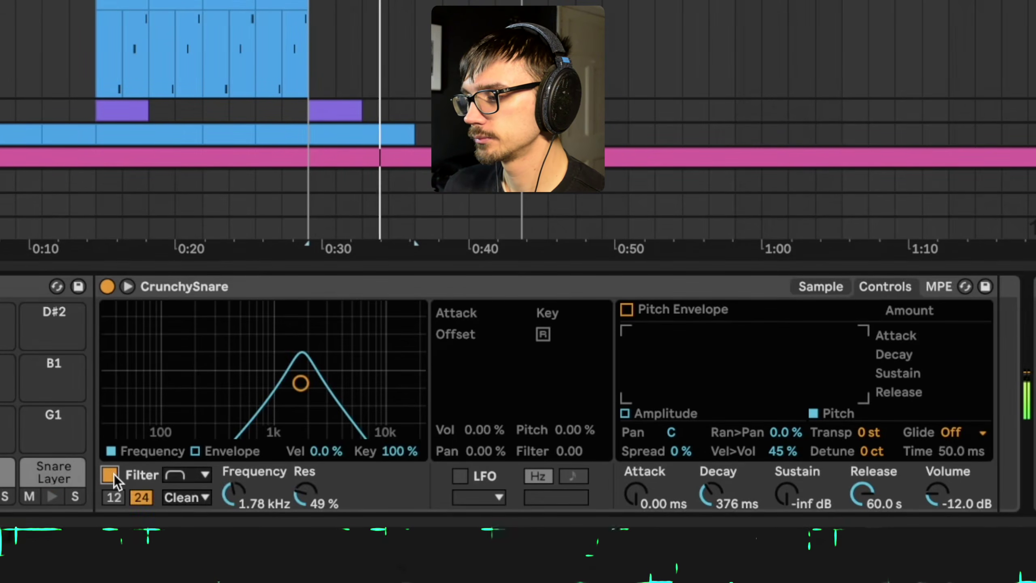
{"action": "left_click_drag", "start_coordinate": [306, 492], "coordinate": [305, 506]}
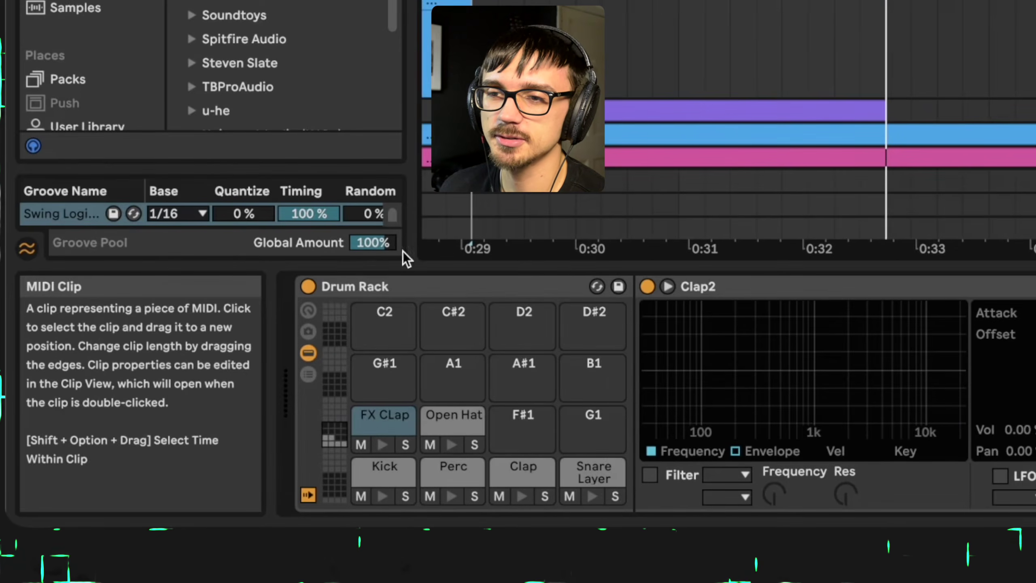
Close the FX Clap's ValhallaRoom reverb and play the DRUMS clip from 18.3 to hear the clap in context
{"action": "left_click", "coordinate": [382, 445]}
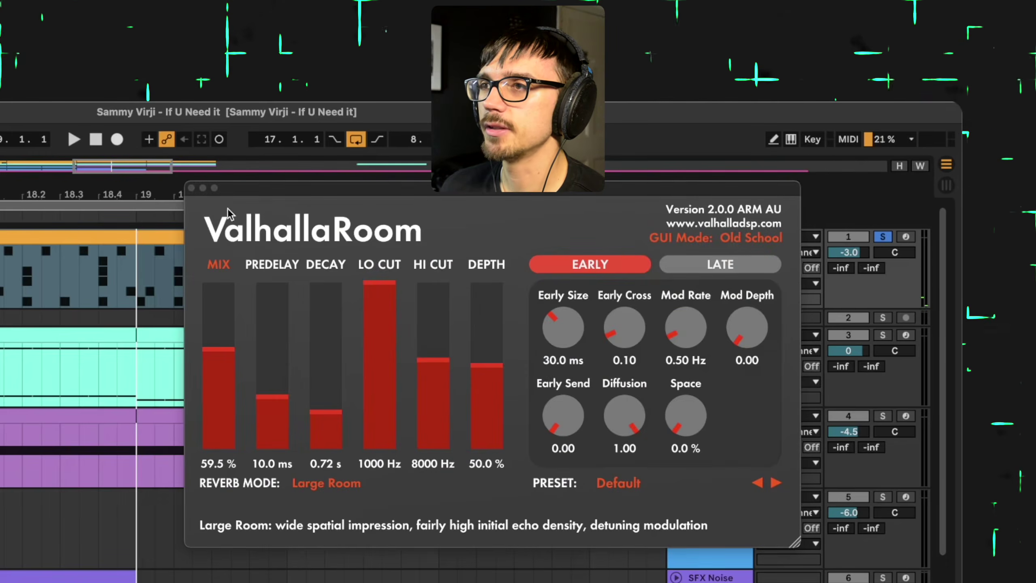
{"action": "left_click", "coordinate": [191, 187]}
{"action": "left_click", "coordinate": [100, 274]}
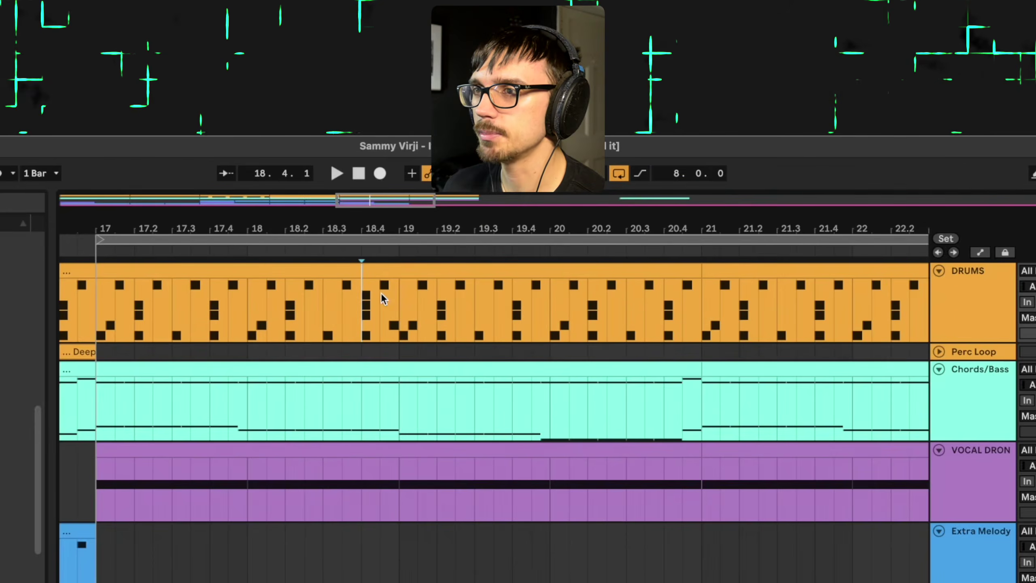
{"action": "left_click", "coordinate": [361, 310]}
{"action": "key", "text": "space"}
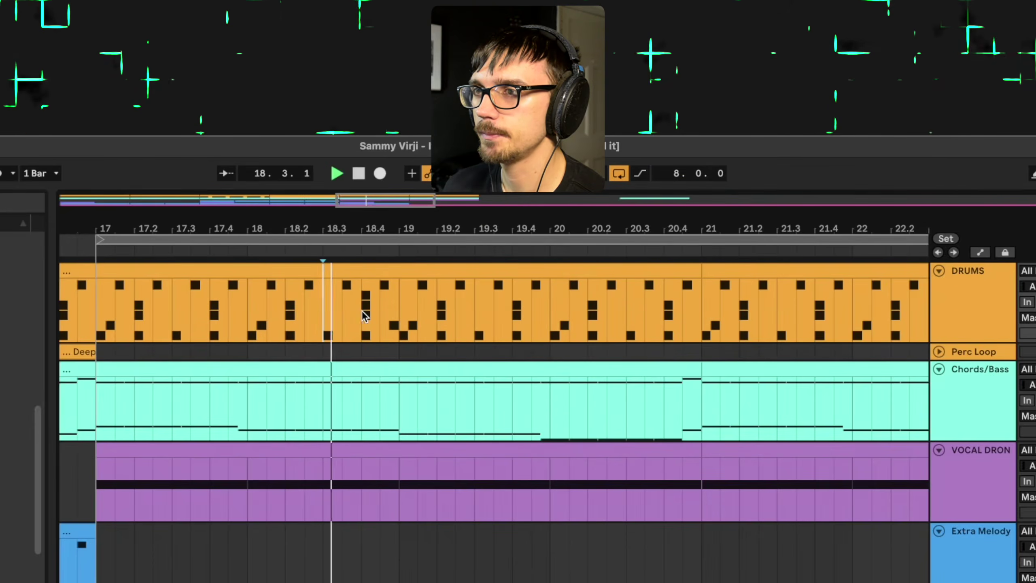
Bypass the second Glue Compressor on the DRUMS track and toggle the first off and on during playback to compare the sound
{"action": "key", "text": "minus"}
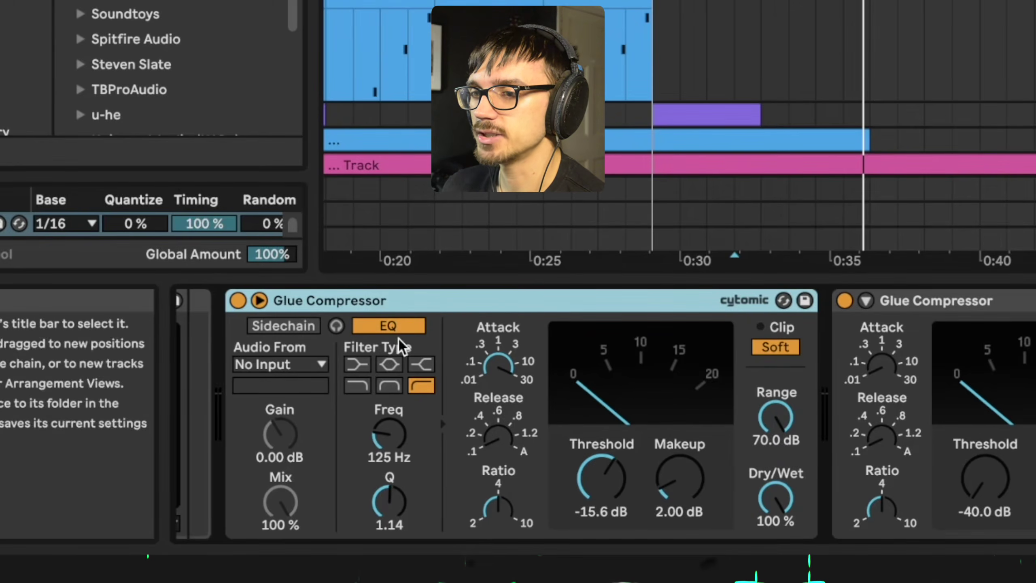
{"action": "key", "text": "Right"}
{"action": "key", "text": "0"}
{"action": "key", "text": "space"}
{"action": "left_click", "coordinate": [238, 301]}
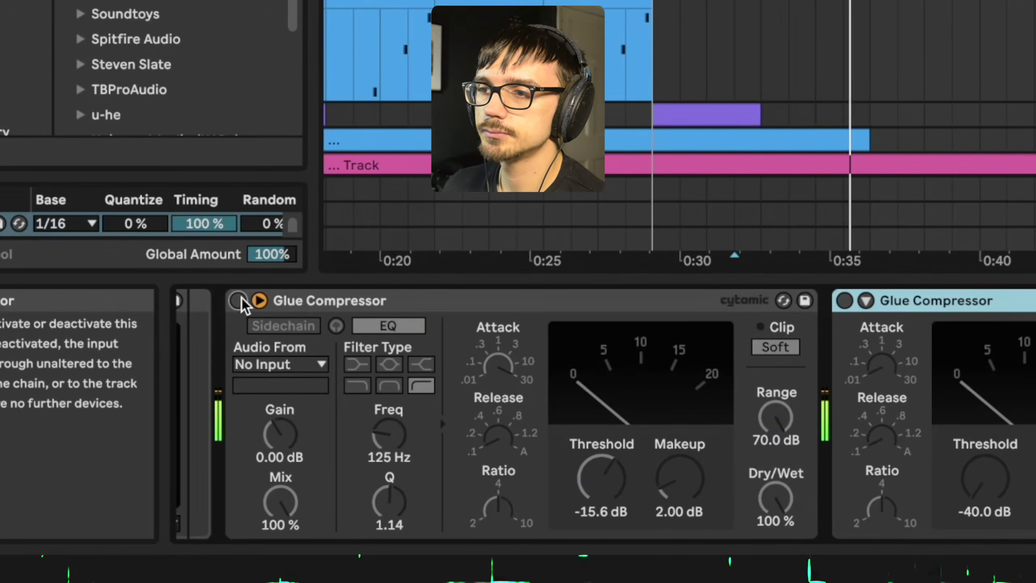
{"action": "left_click", "coordinate": [239, 301]}
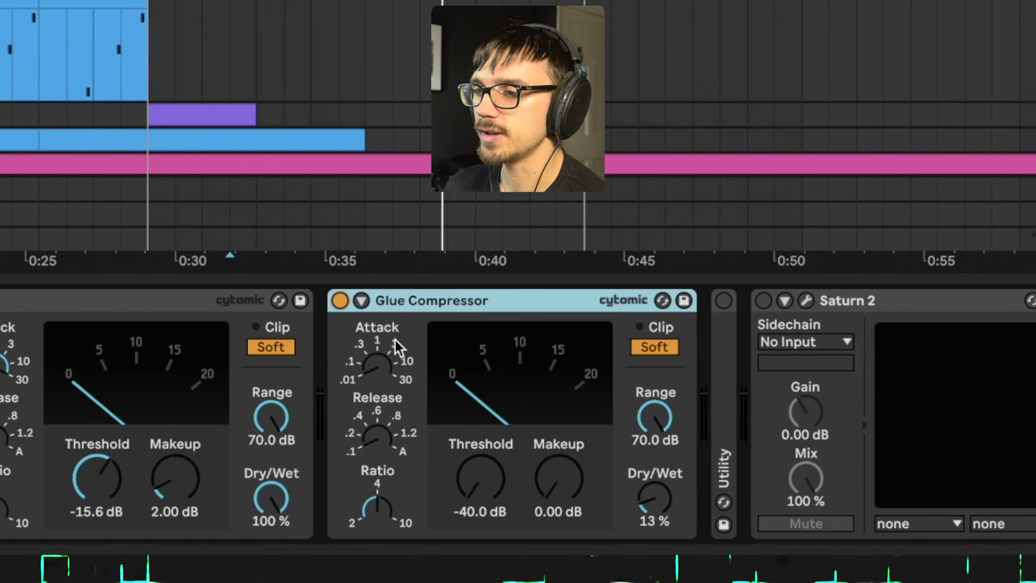
{"action": "mouse_move", "coordinate": [655, 499]}
{"action": "left_mouse_down"}
{"action": "mouse_move", "coordinate": [656, 449]}
{"action": "mouse_move", "coordinate": [655, 504]}
{"action": "left_mouse_up"}
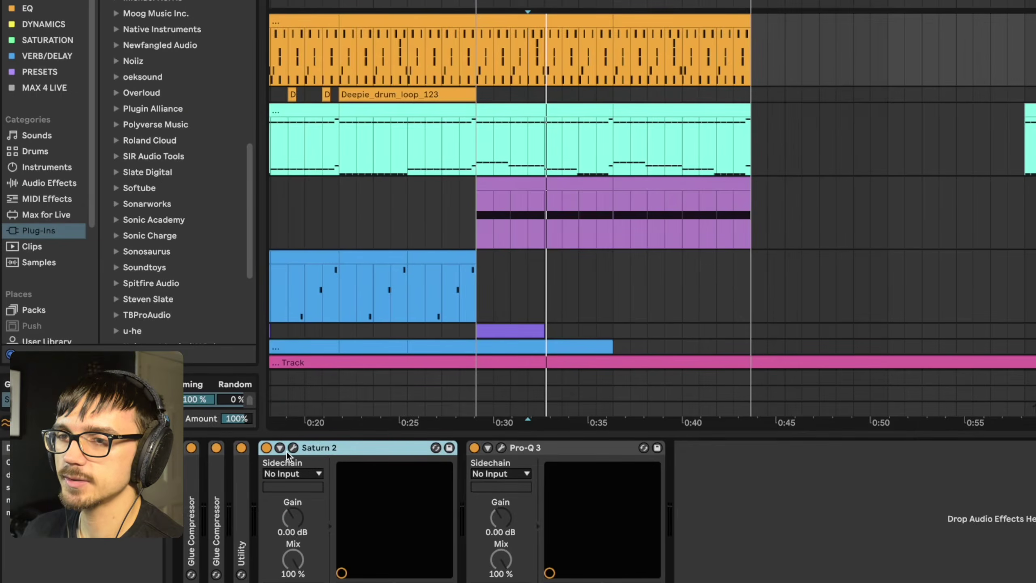
Open the DRUMS track's Saturn 2 and play its middle Warm Tape band soloed, then with all bands
{"action": "left_click", "coordinate": [293, 448]}
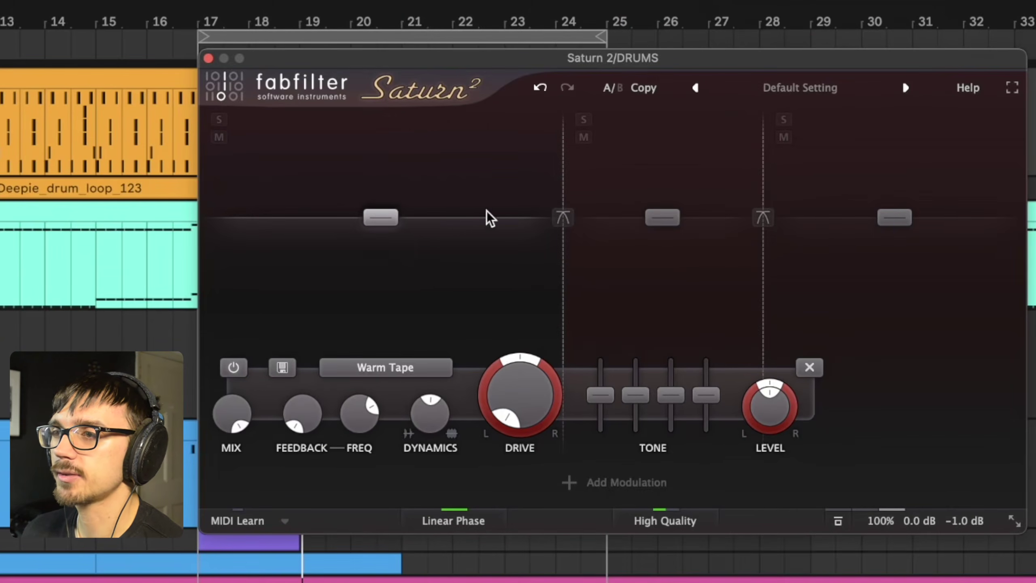
{"action": "mouse_move", "coordinate": [535, 400]}
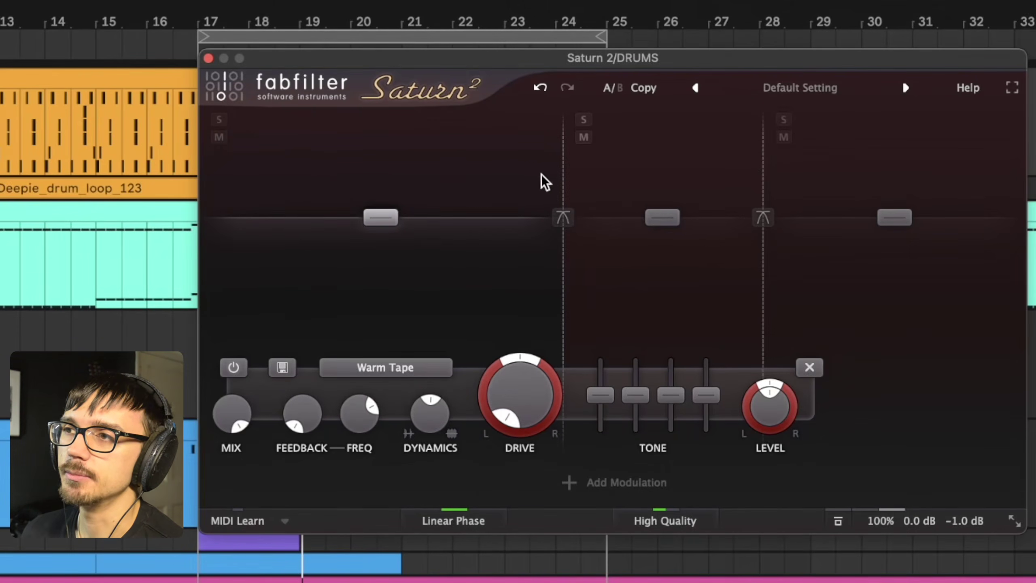
{"action": "mouse_move", "coordinate": [563, 180]}
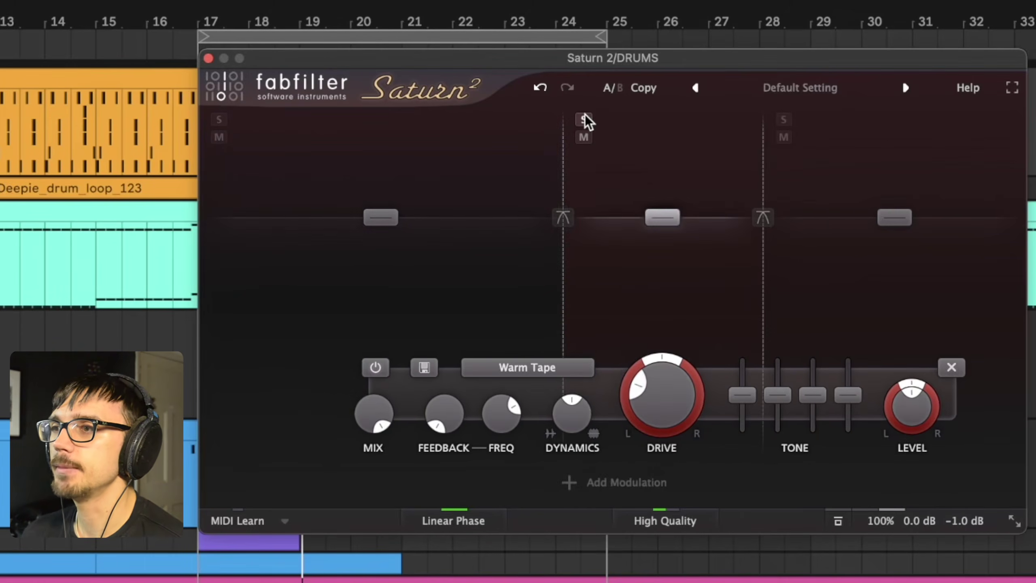
{"action": "key", "text": "space"}
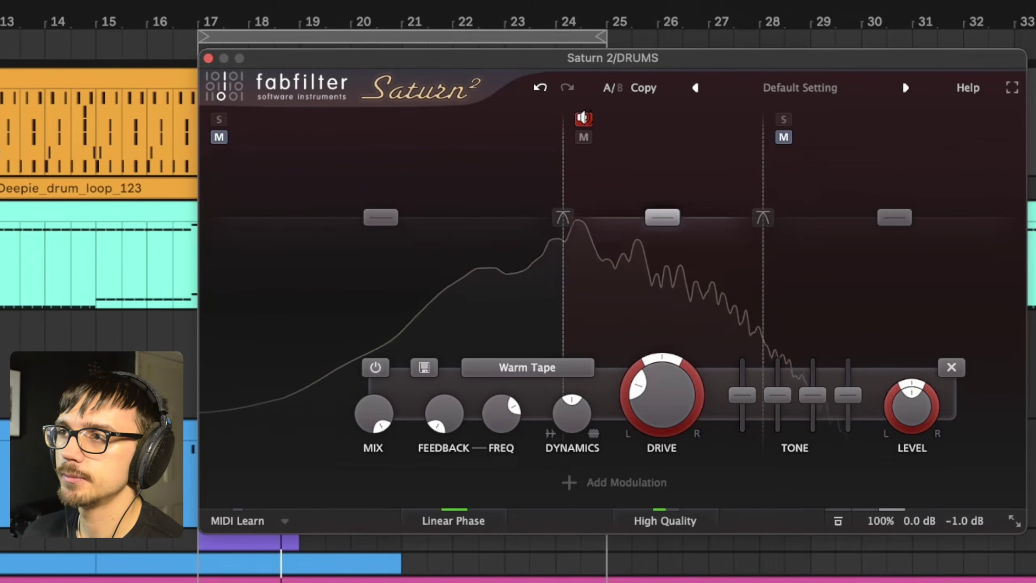
{"action": "left_click", "coordinate": [584, 119]}
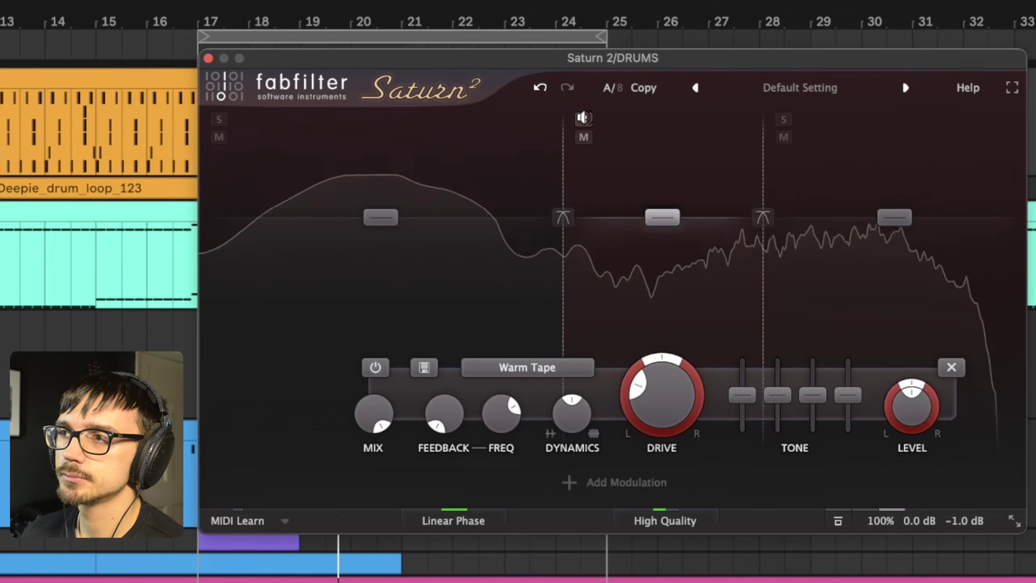
{"action": "key", "text": "space"}
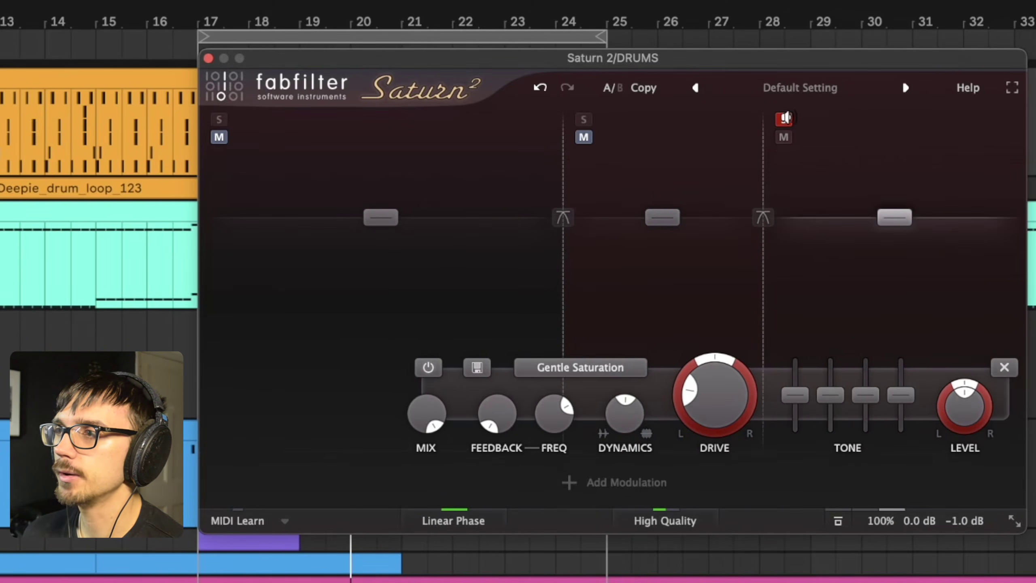
Toggle the soloed high band's Gentle Saturation off and on during playback, unsolo the band and close Saturn 2
{"action": "key", "text": "space"}
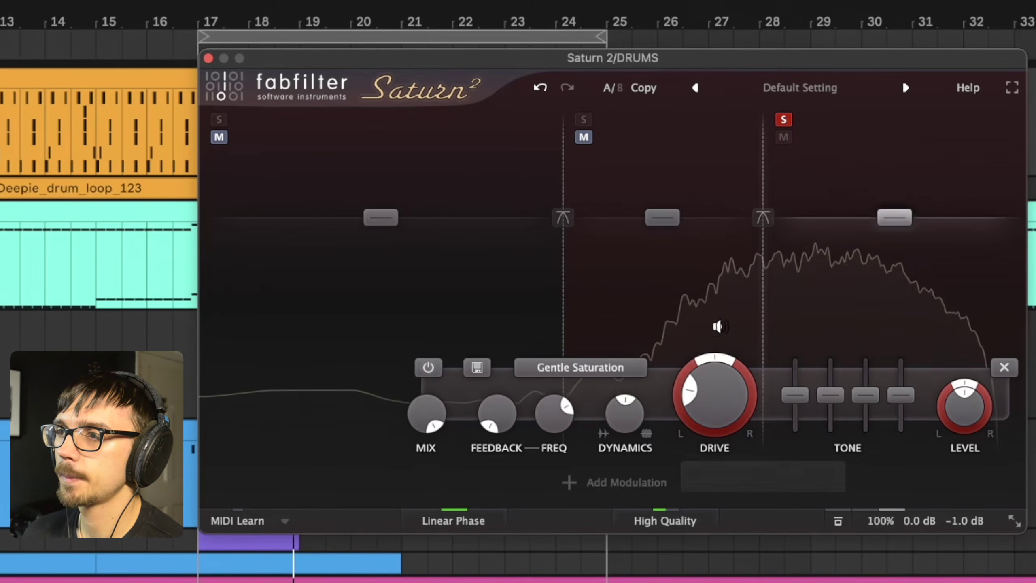
{"action": "left_click", "coordinate": [428, 368]}
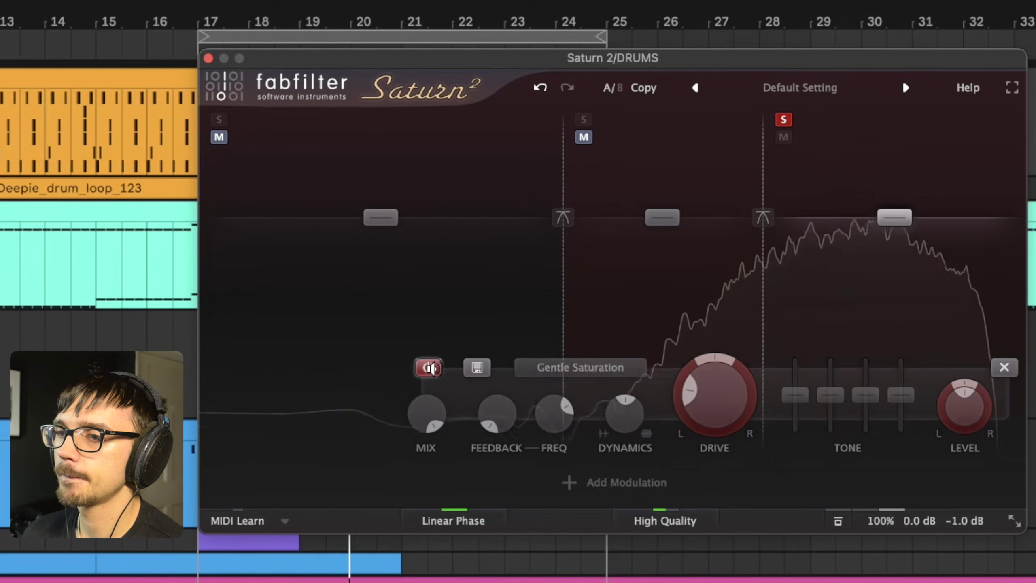
{"action": "left_click", "coordinate": [428, 367]}
{"action": "left_click", "coordinate": [784, 119]}
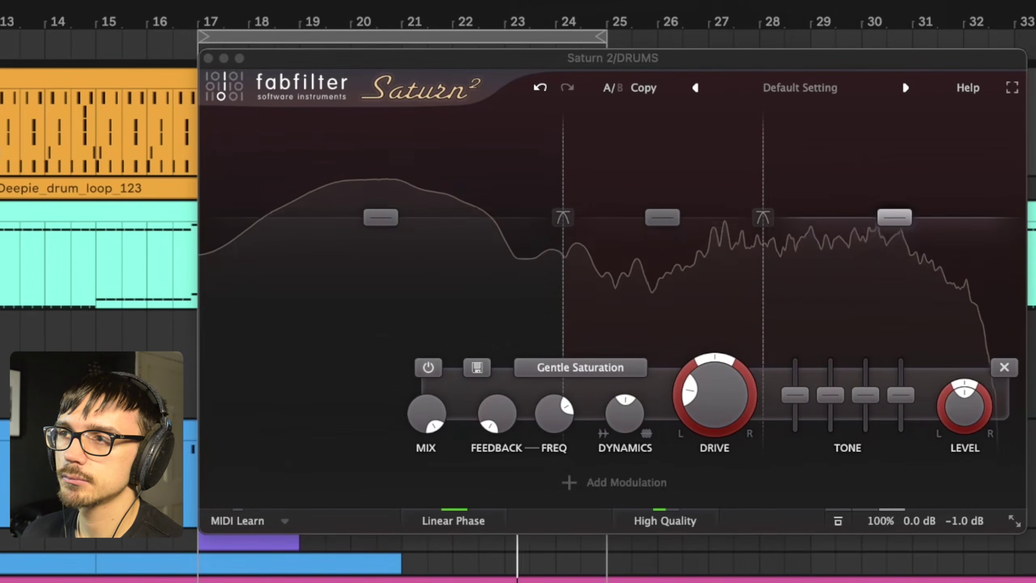
{"action": "left_click", "coordinate": [425, 167]}
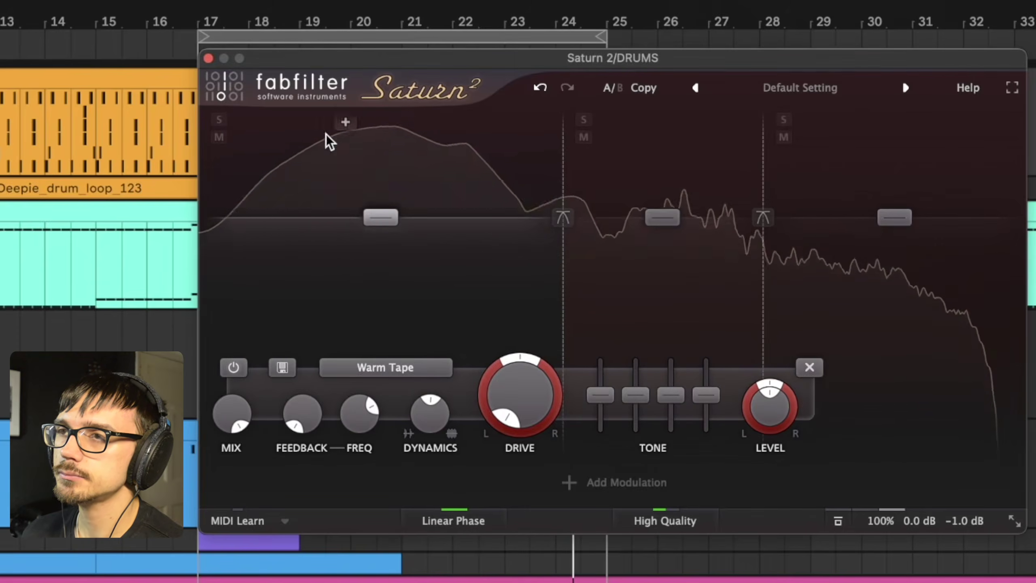
{"action": "left_click", "coordinate": [209, 58]}
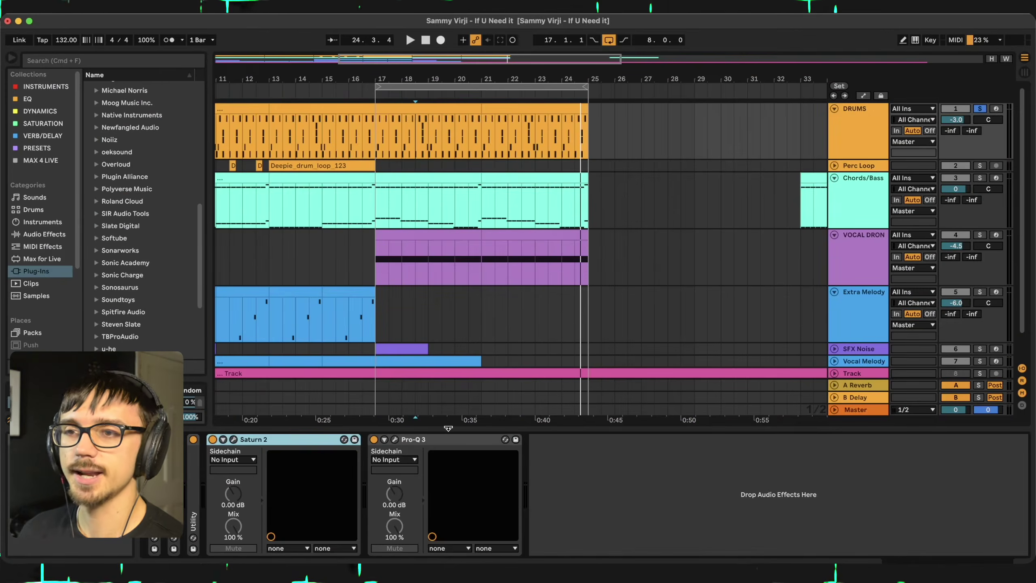
Check the EQ curve in the DRUMS track's Pro-Q 3, close it, and fold the Pro-Q 3 and Saturn 2 devices
{"action": "left_click", "coordinate": [423, 440]}
{"action": "left_click", "coordinate": [395, 440]}
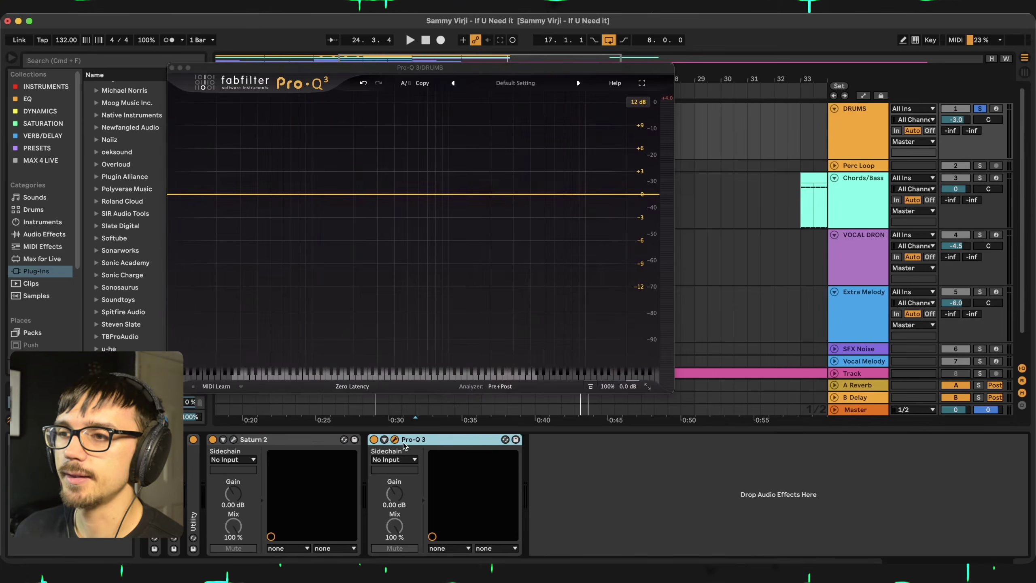
{"action": "left_click", "coordinate": [395, 440]}
{"action": "left_click", "coordinate": [384, 439]}
{"action": "left_click", "coordinate": [223, 439]}
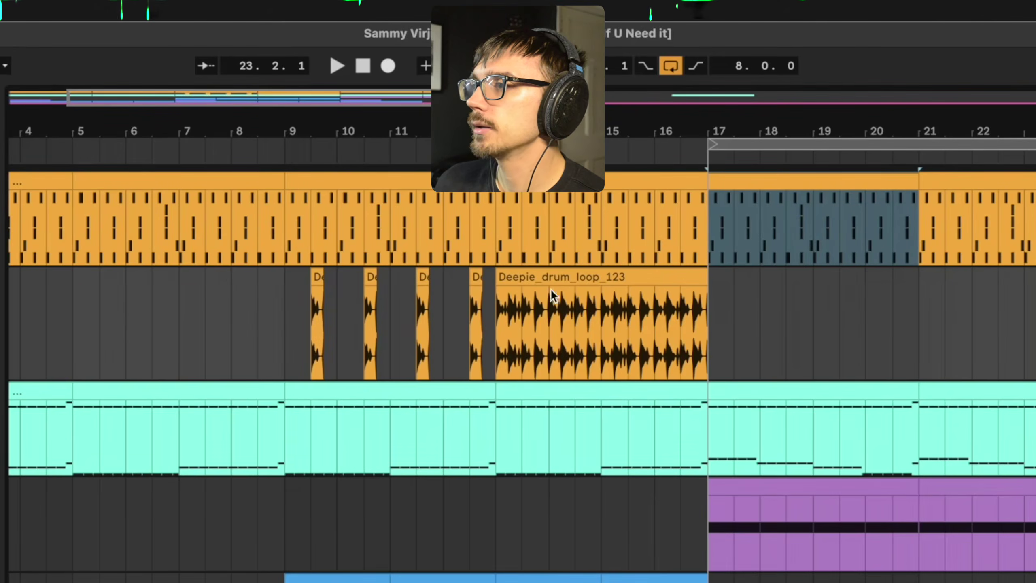
Open the Deepie_drum_loop_123 clip's devices and switch on its EQ Eight during playback to hear the filtered loop
{"action": "left_click", "coordinate": [527, 278]}
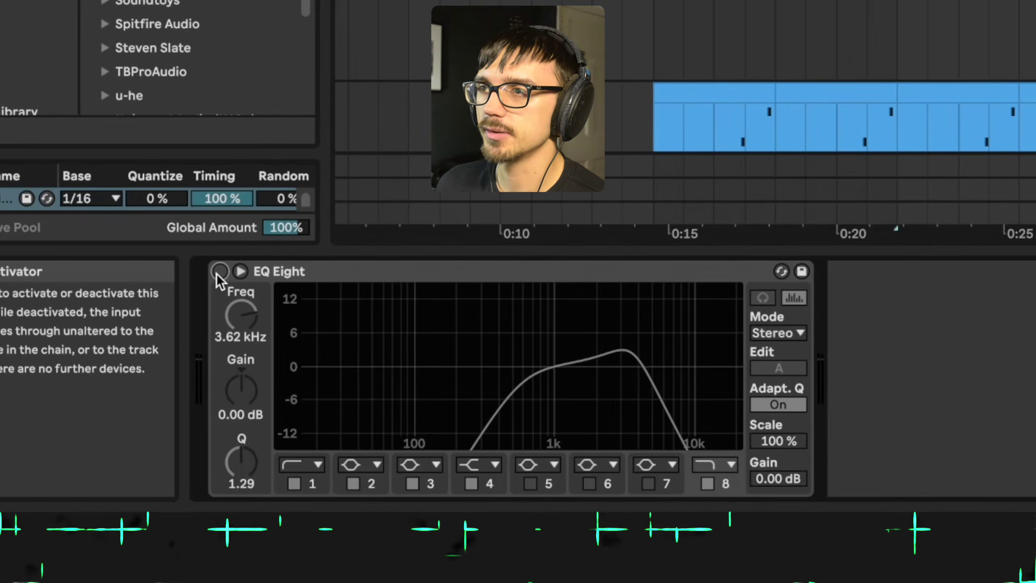
{"action": "key", "text": "space"}
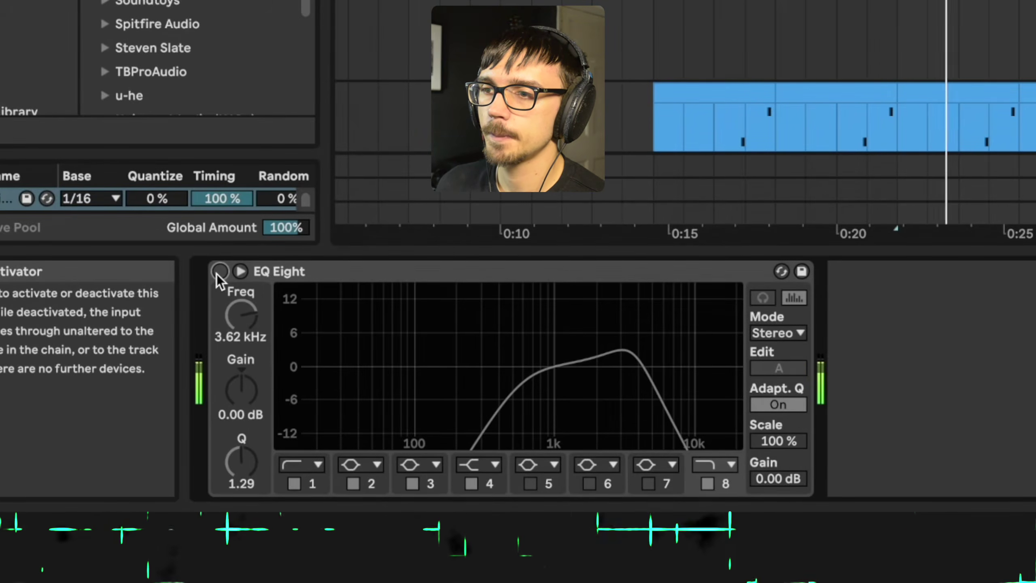
{"action": "left_click", "coordinate": [217, 274]}
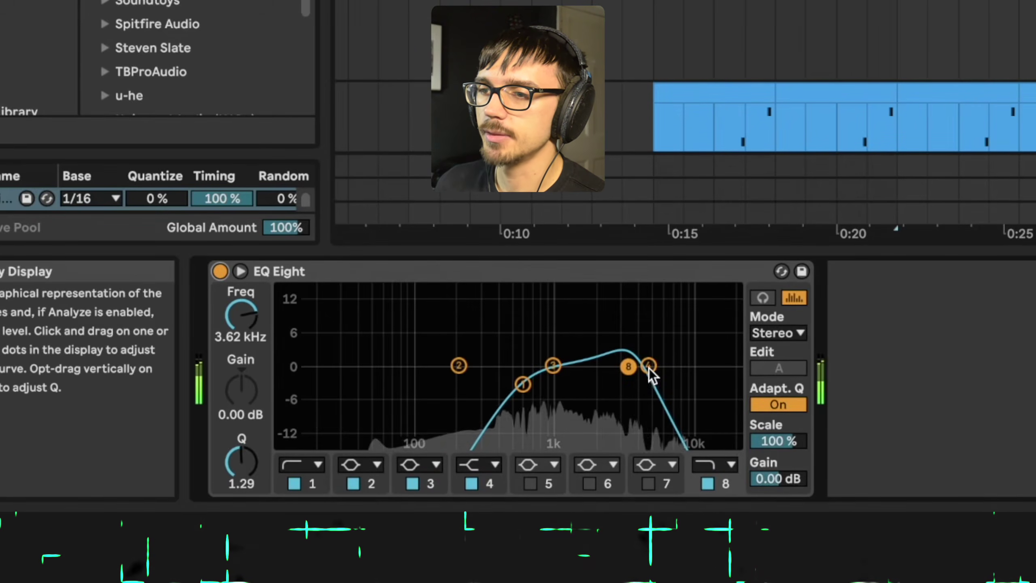
{"action": "key", "text": "space"}
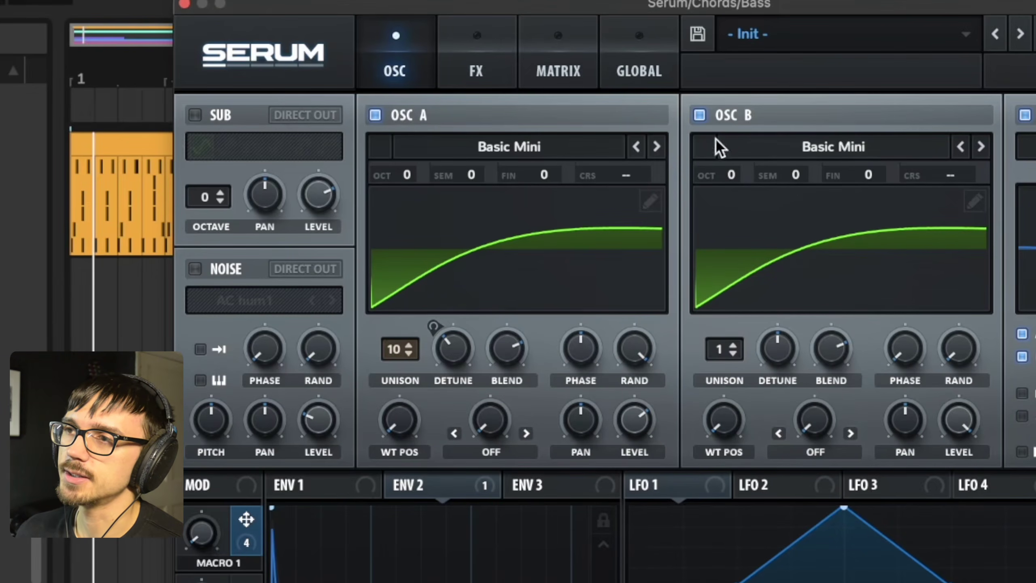
Switch off OSC B in the Chords/Bass Serum and toggle the filter's key tracking on and off to compare the sound
{"action": "left_click", "coordinate": [701, 115]}
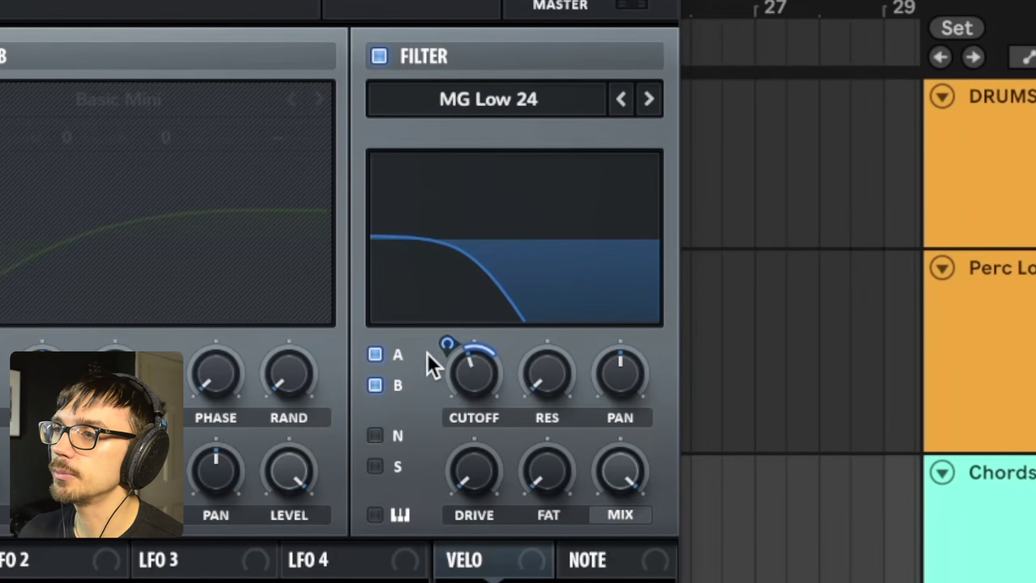
{"action": "left_click", "coordinate": [375, 518]}
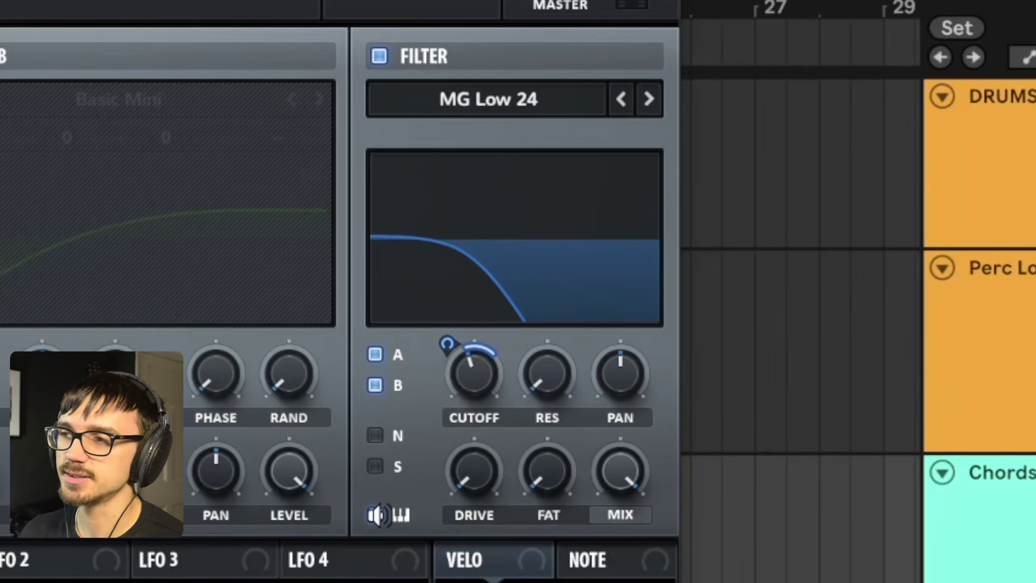
{"action": "left_click", "coordinate": [376, 513]}
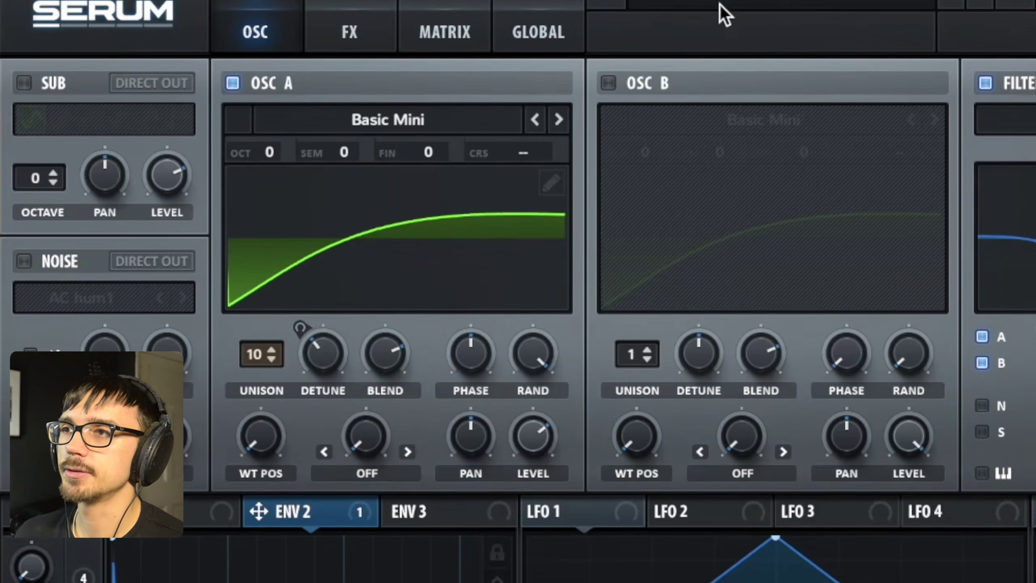
Compare the Chords/Bass patch with OSC B on and off, leaving OSC B switched on
{"action": "left_click", "coordinate": [607, 85]}
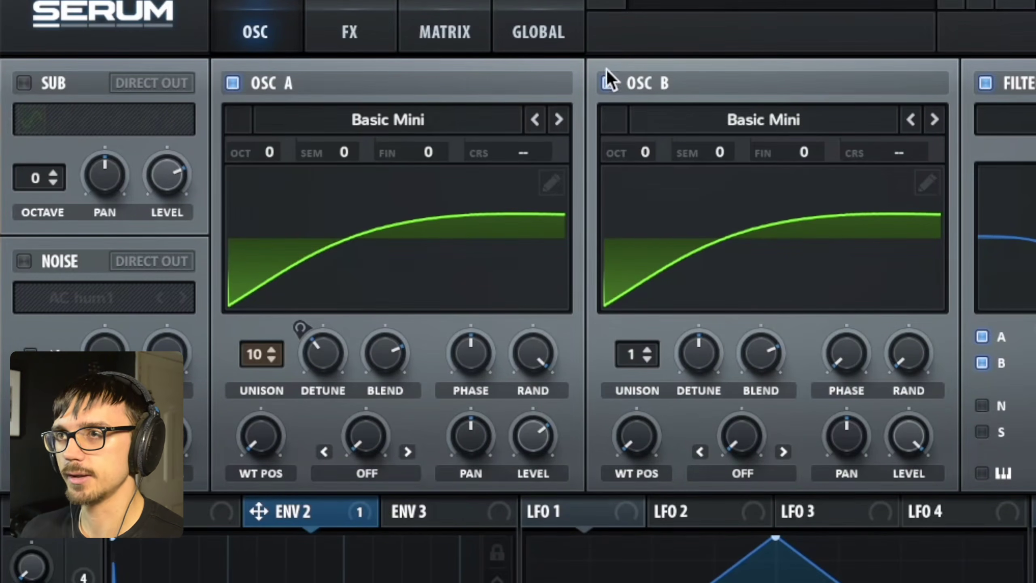
{"action": "left_click", "coordinate": [609, 82]}
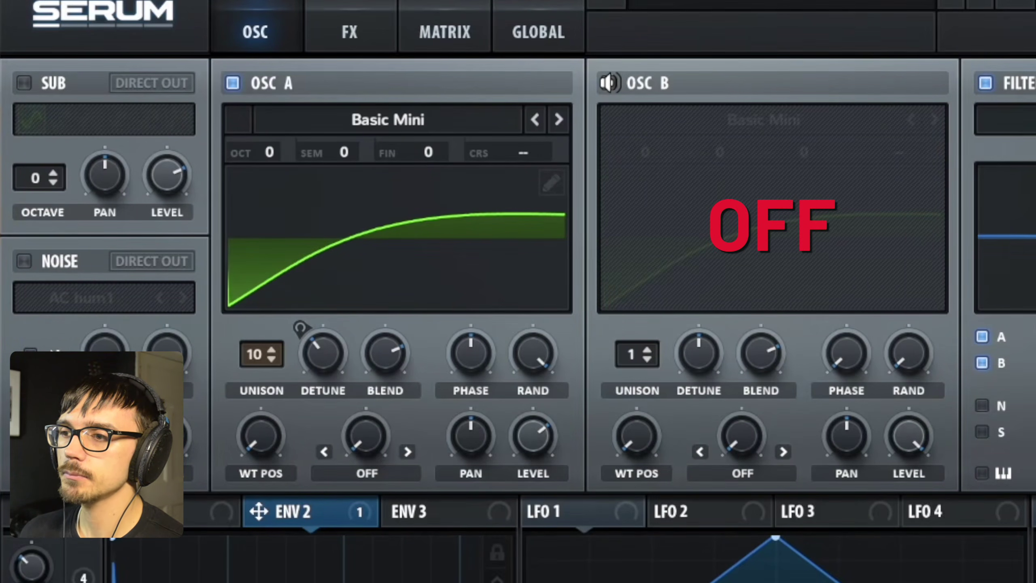
{"action": "left_click", "coordinate": [609, 82]}
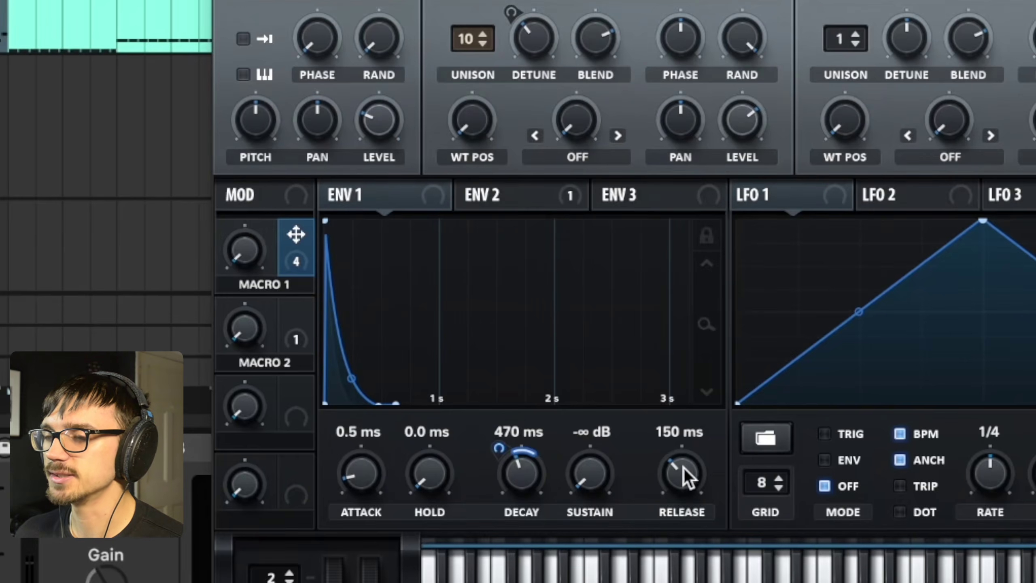
Inspect Serum's ENV 1 and ENV 2 shapes and the Macro 1 modulation on their decays
{"action": "left_click", "coordinate": [481, 195]}
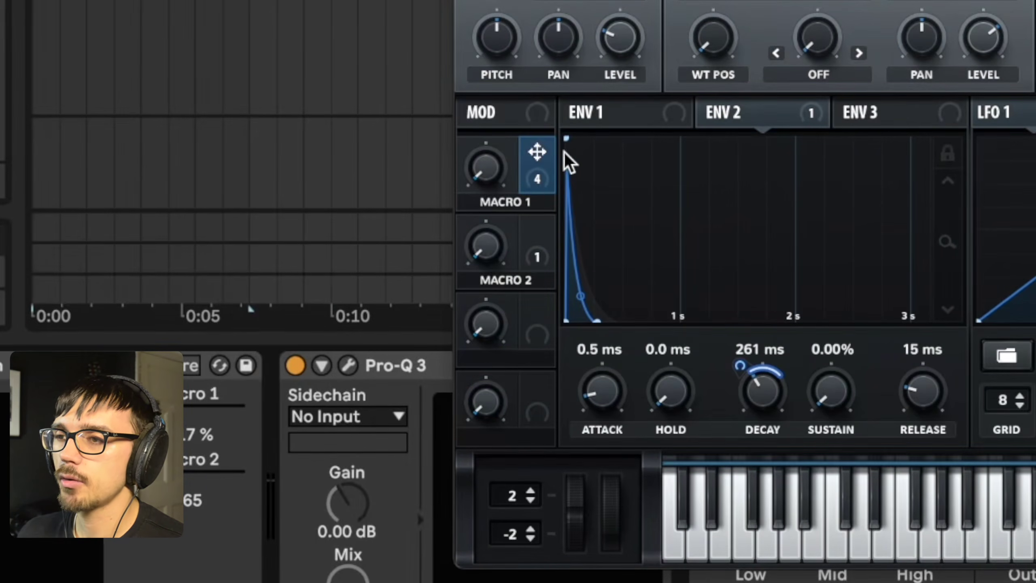
{"action": "left_click_drag", "start_coordinate": [539, 157], "coordinate": [1035, 0]}
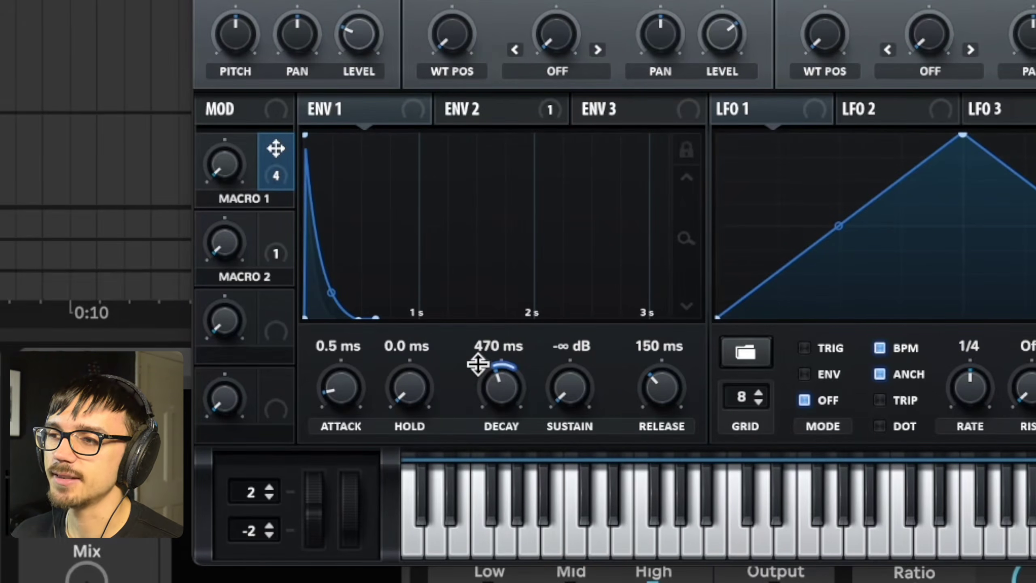
{"action": "left_click", "coordinate": [453, 108]}
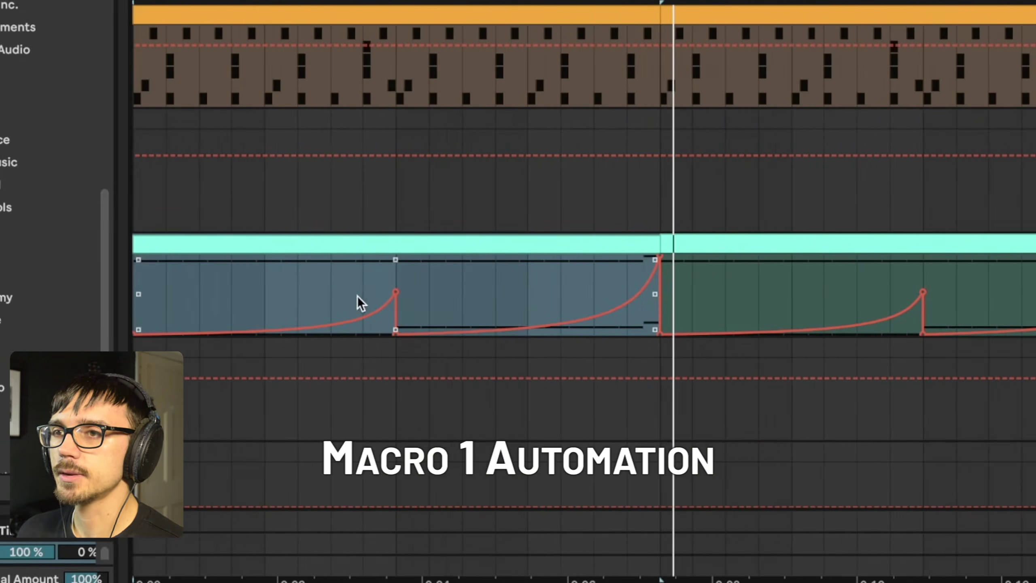
Examine the Macro 1 automation curves on the Chords/Bass track over bars 1 to 5, then across the whole arrangement
{"action": "left_click_drag", "start_coordinate": [152, 303], "coordinate": [406, 284]}
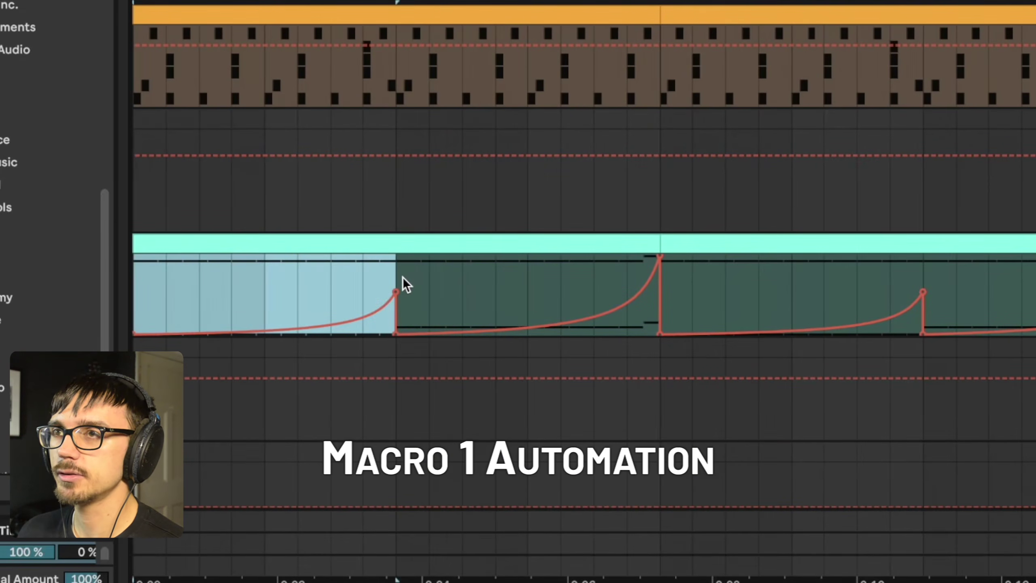
{"action": "left_click", "coordinate": [397, 271]}
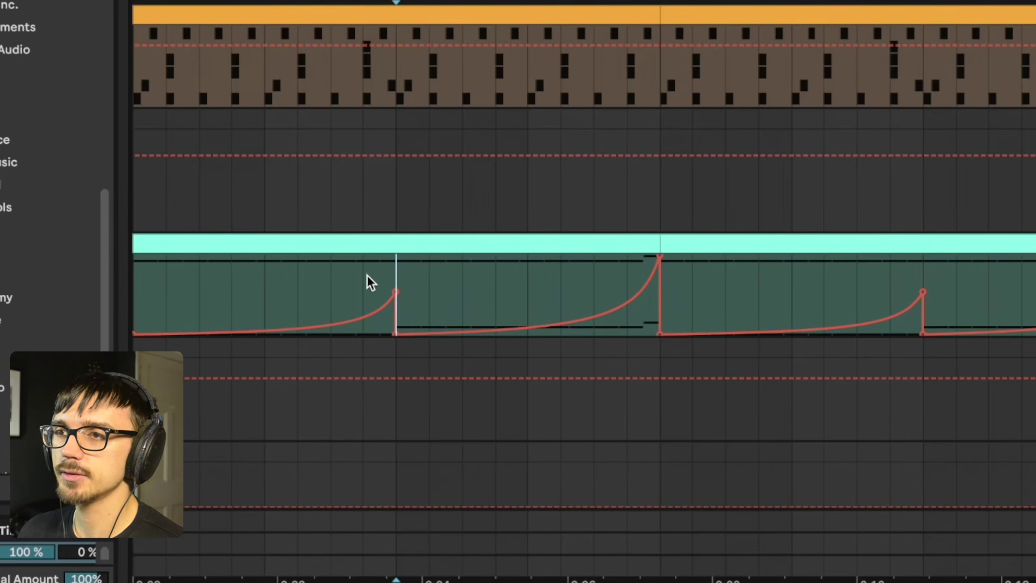
{"action": "left_click_drag", "start_coordinate": [374, 277], "coordinate": [393, 273]}
{"action": "left_click", "coordinate": [654, 288]}
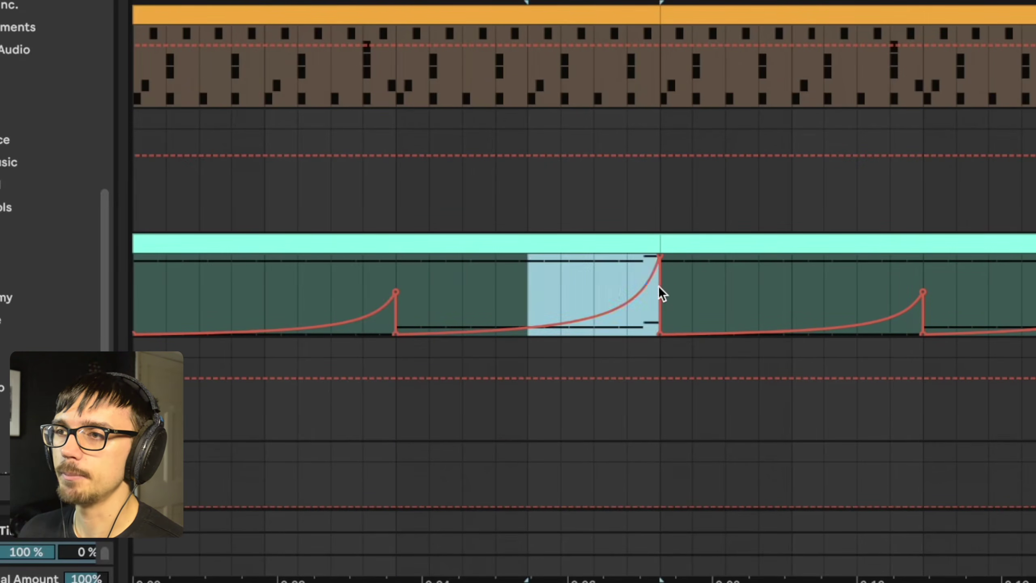
{"action": "left_click", "coordinate": [347, 235]}
{"action": "key", "text": "minus"}
{"action": "key", "text": "minus"}
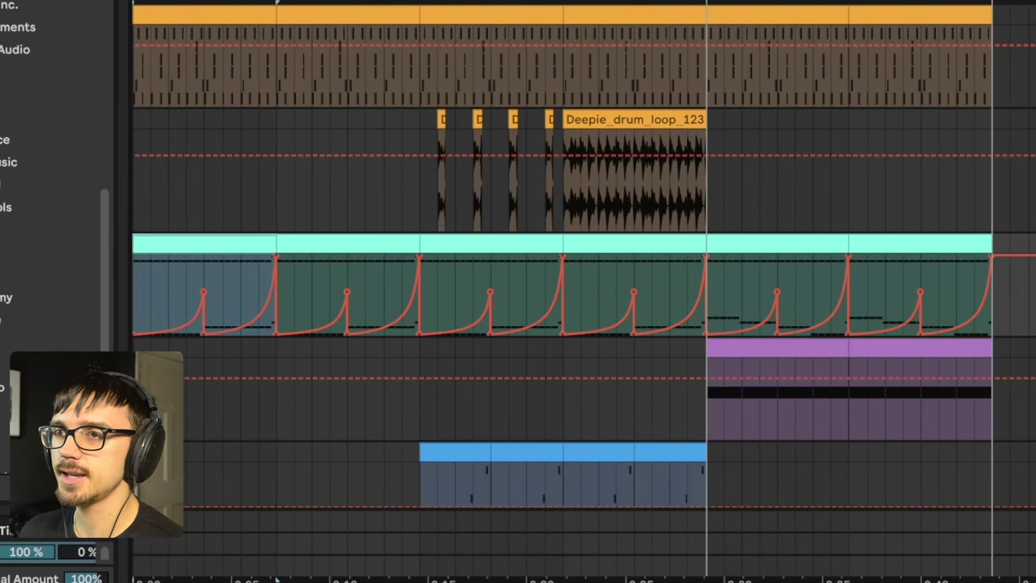
Bring back the Serum window and examine its effects, including the Macro 1 modulation on the Hall reverb's mix
{"action": "key", "text": "super+alt+p"}
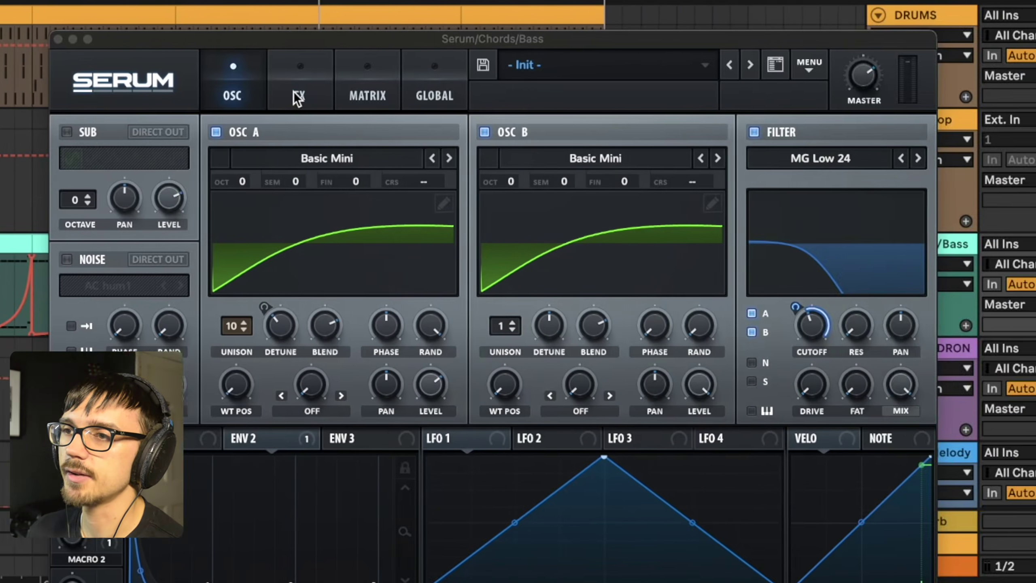
{"action": "left_click", "coordinate": [298, 96]}
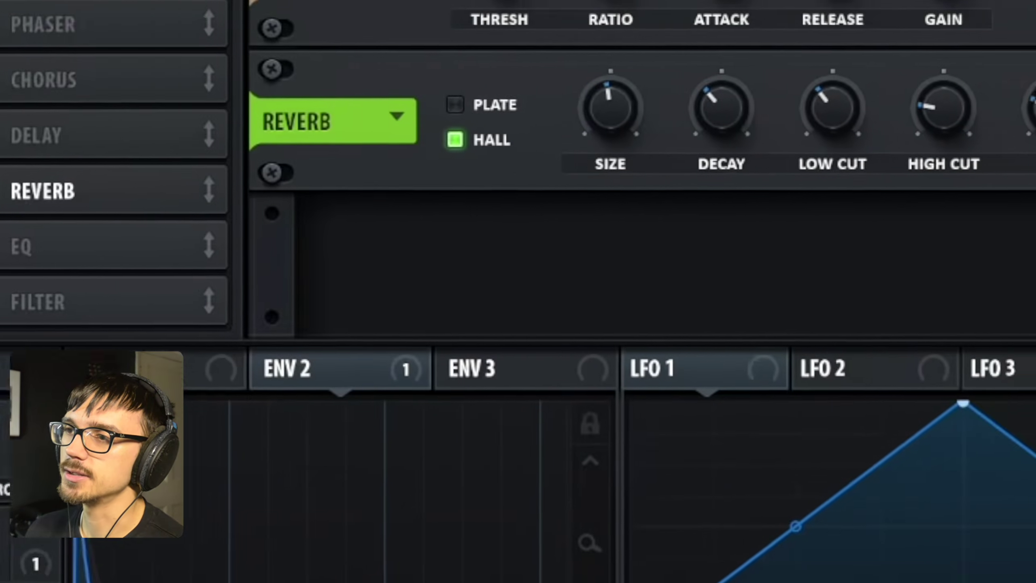
{"action": "left_click_drag", "start_coordinate": [479, 280], "coordinate": [1035, 0]}
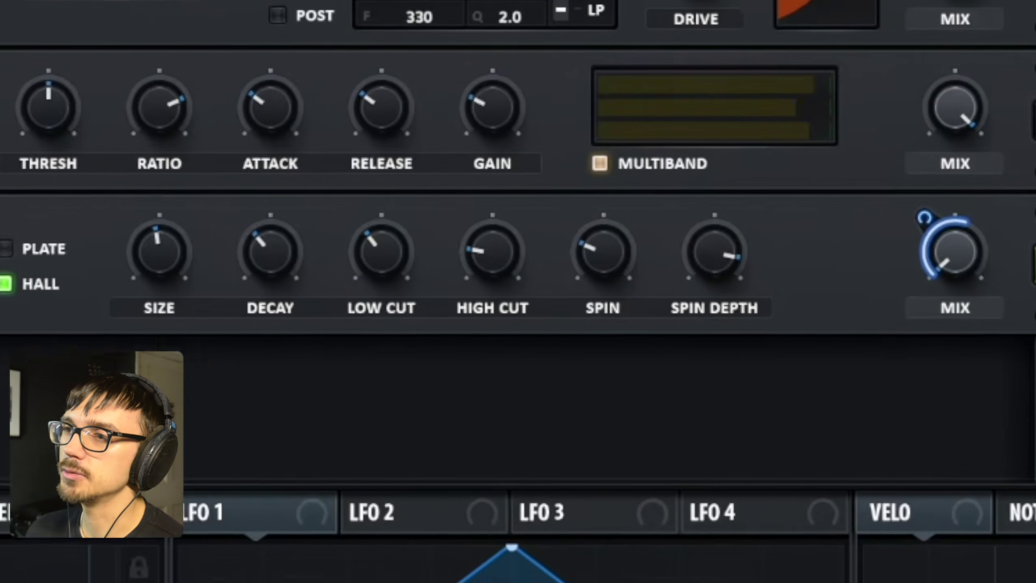
{"action": "left_click_drag", "start_coordinate": [865, 259], "coordinate": [853, 240]}
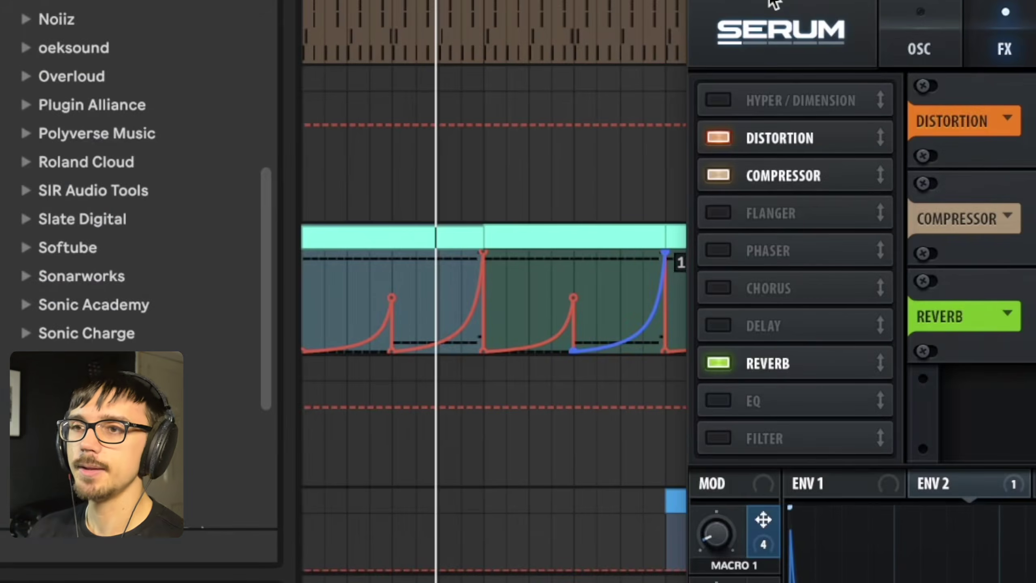
{"action": "key", "text": "plus"}
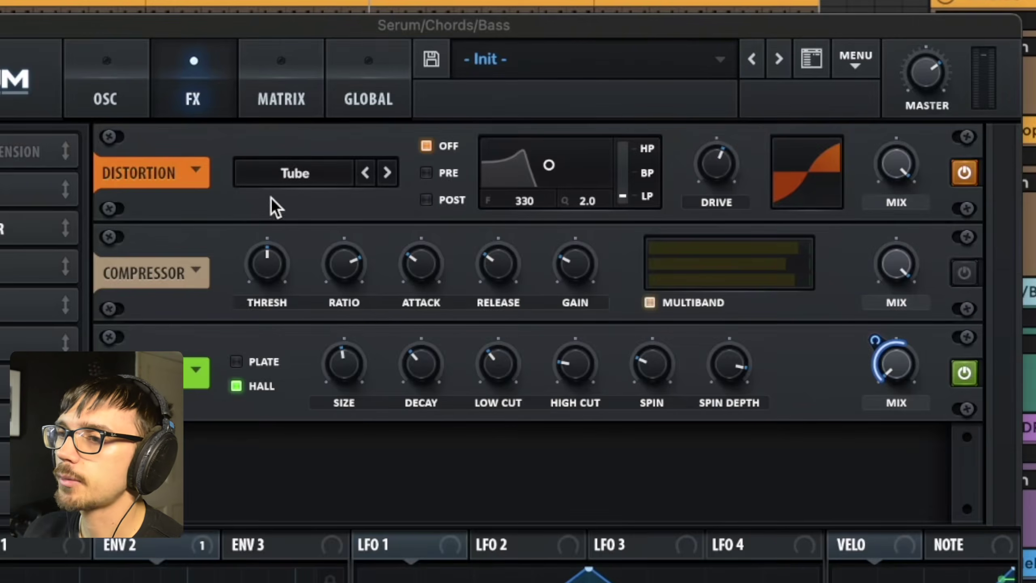
Toggle Serum's Tube distortion off and on, remove the compressor from the effects rack, and return to the oscillator page
{"action": "left_click", "coordinate": [965, 175]}
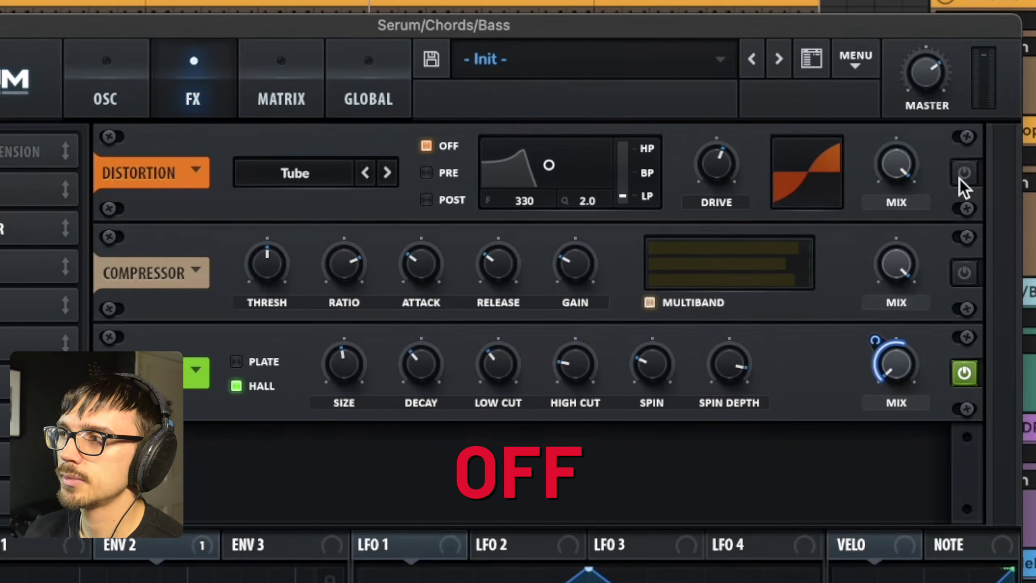
{"action": "left_click", "coordinate": [961, 179]}
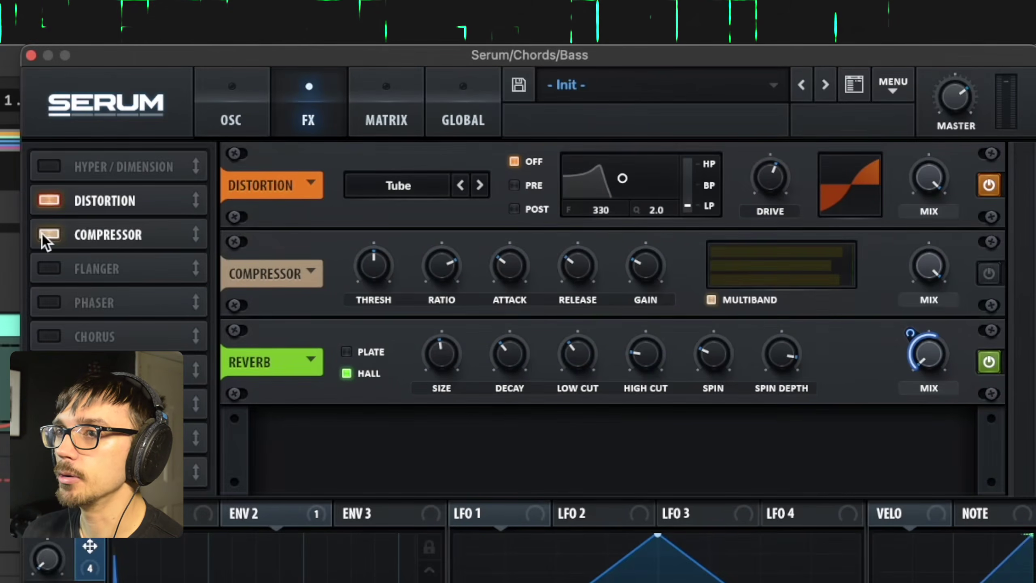
{"action": "left_click", "coordinate": [49, 234]}
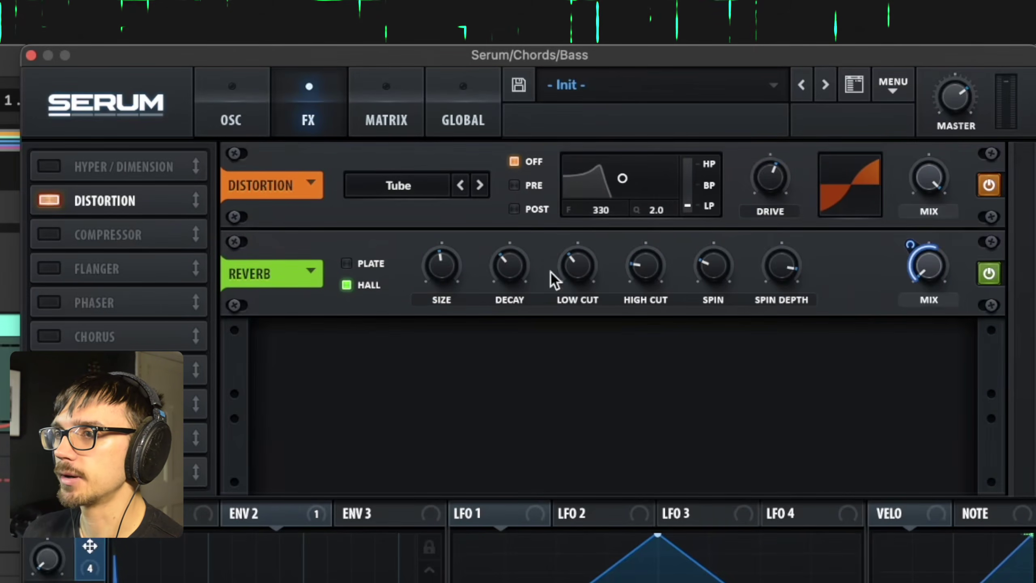
{"action": "left_click", "coordinate": [238, 101]}
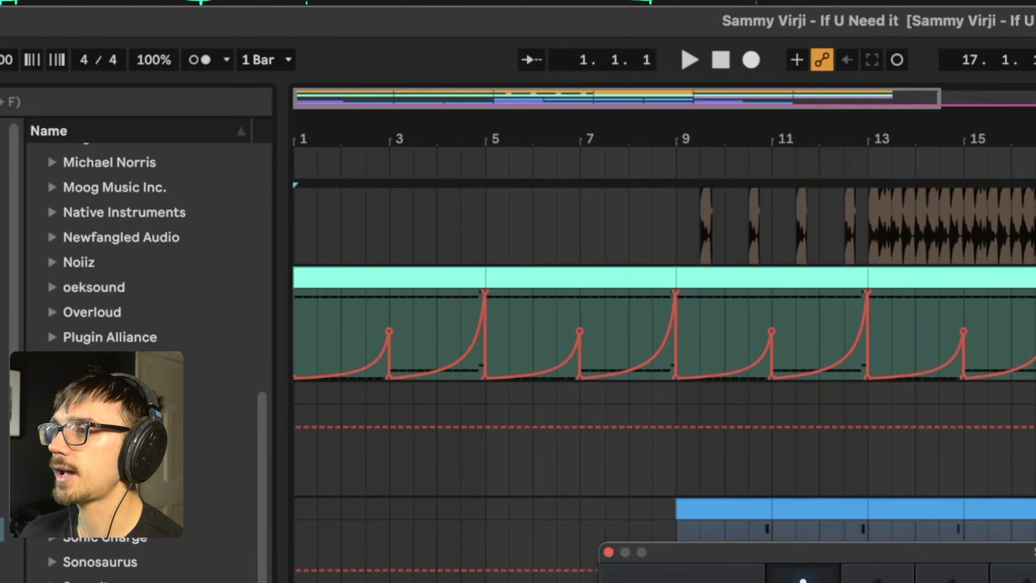
Show the Chords/Bass automation with straight ramps and duplicate the bars 5 to 9 ramp pattern onto bars 9 to 13
{"action": "left_click", "coordinate": [1034, 300]}
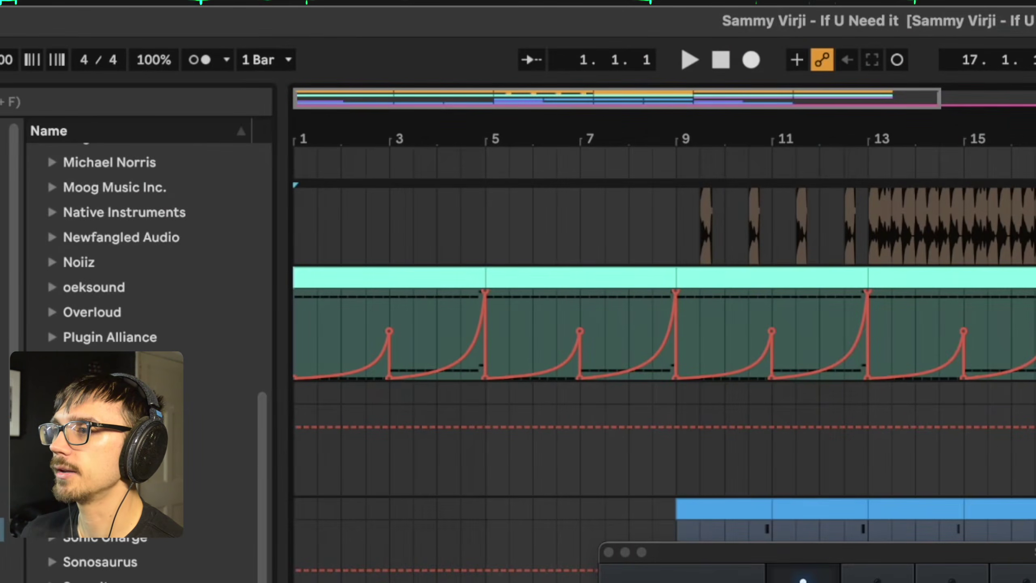
{"action": "left_click", "coordinate": [1034, 318]}
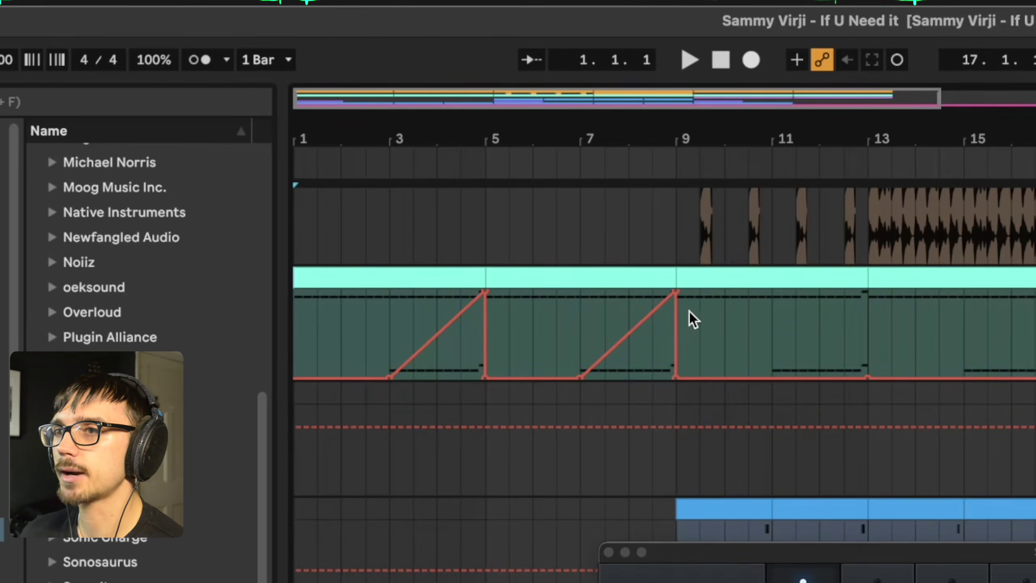
{"action": "key", "text": "ctrl+d"}
Play the Chords/Bass ramp automation from bar 1, bring more of the Serum window into view, and replay from bar 3
{"action": "left_click", "coordinate": [302, 322]}
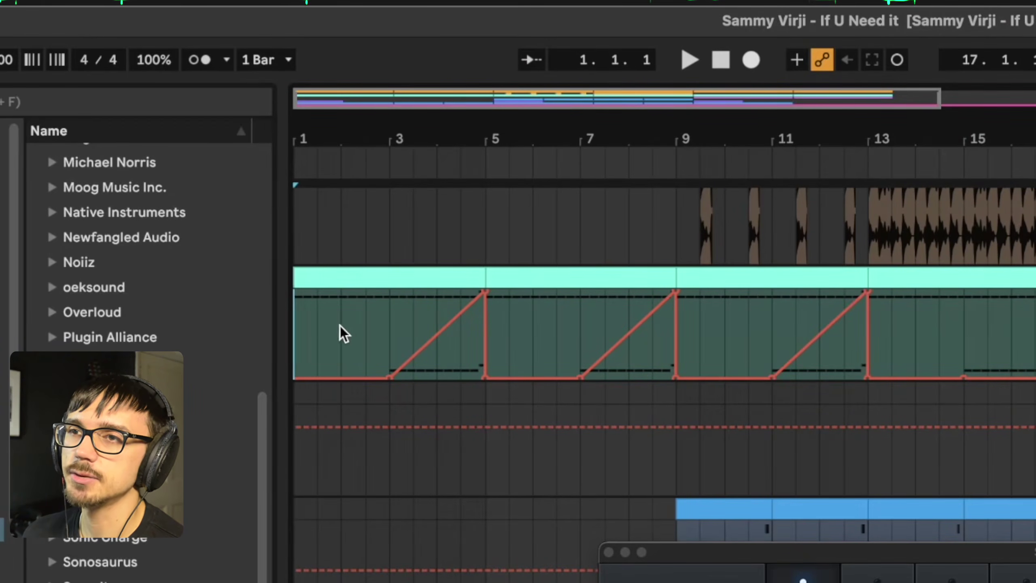
{"action": "left_click_drag", "start_coordinate": [298, 329], "coordinate": [484, 325]}
{"action": "left_click", "coordinate": [305, 334]}
{"action": "key", "text": "space"}
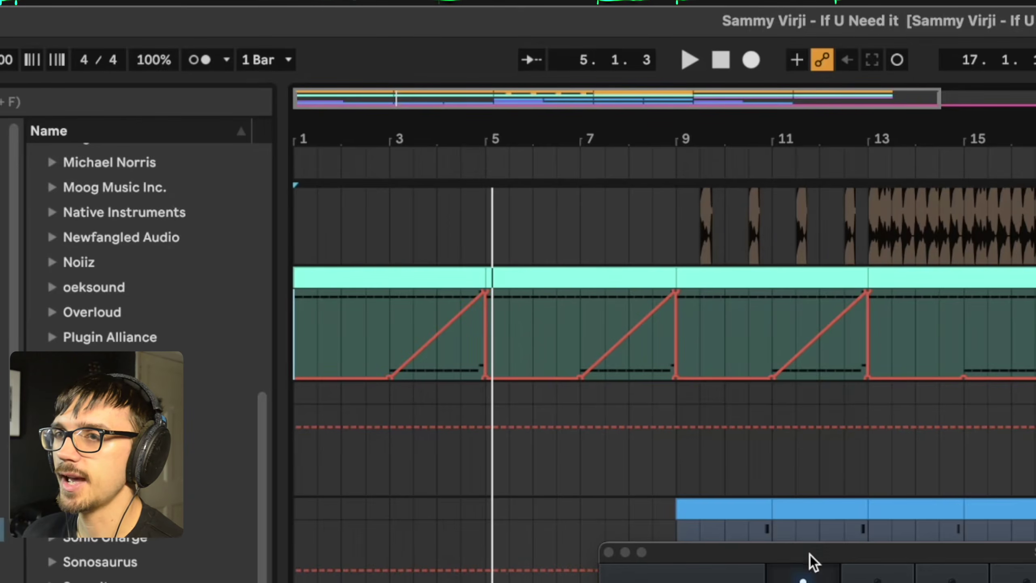
{"action": "left_click_drag", "start_coordinate": [810, 557], "coordinate": [813, 404]}
{"action": "left_click", "coordinate": [395, 313]}
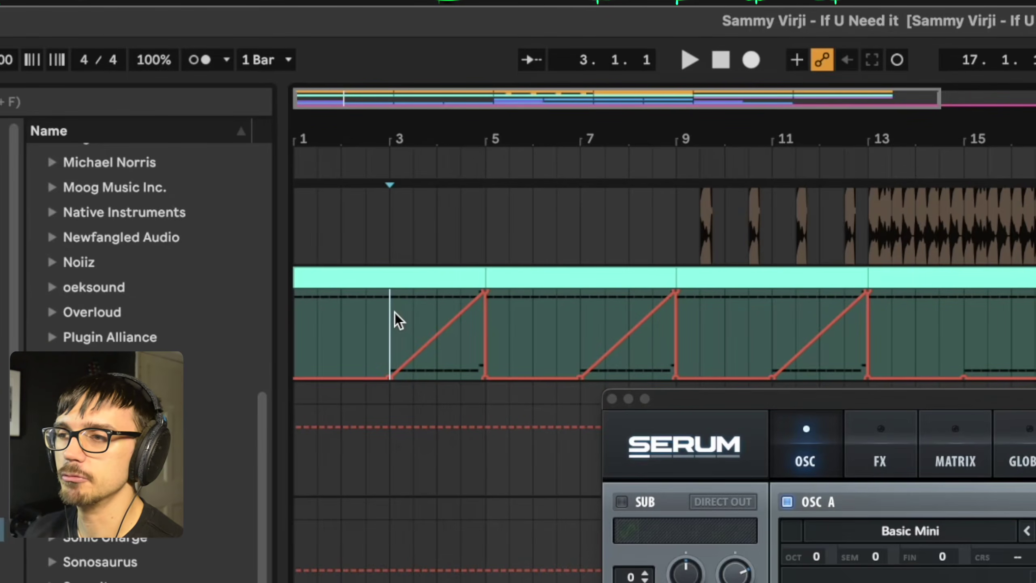
{"action": "key", "text": "space"}
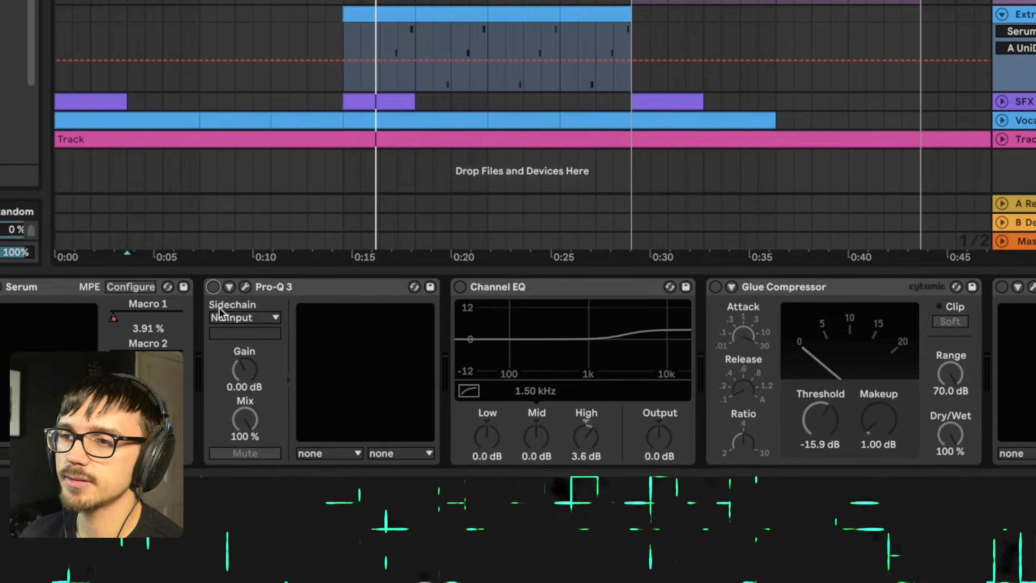
Switch on the Chords/Bass track's Pro-Q 3, open its EQ curve, and select the Channel EQ device
{"action": "left_click", "coordinate": [213, 287]}
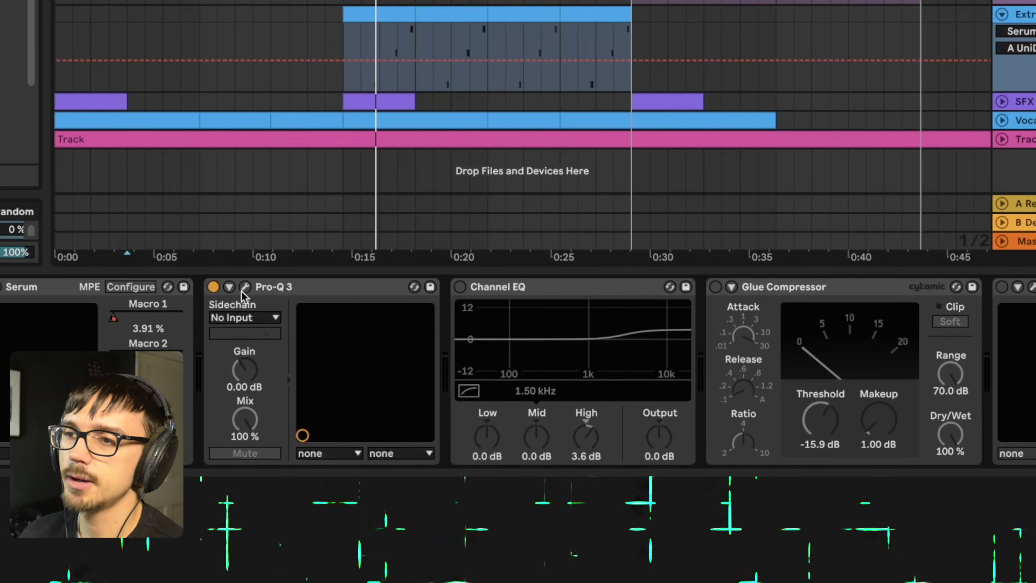
{"action": "left_click", "coordinate": [245, 287]}
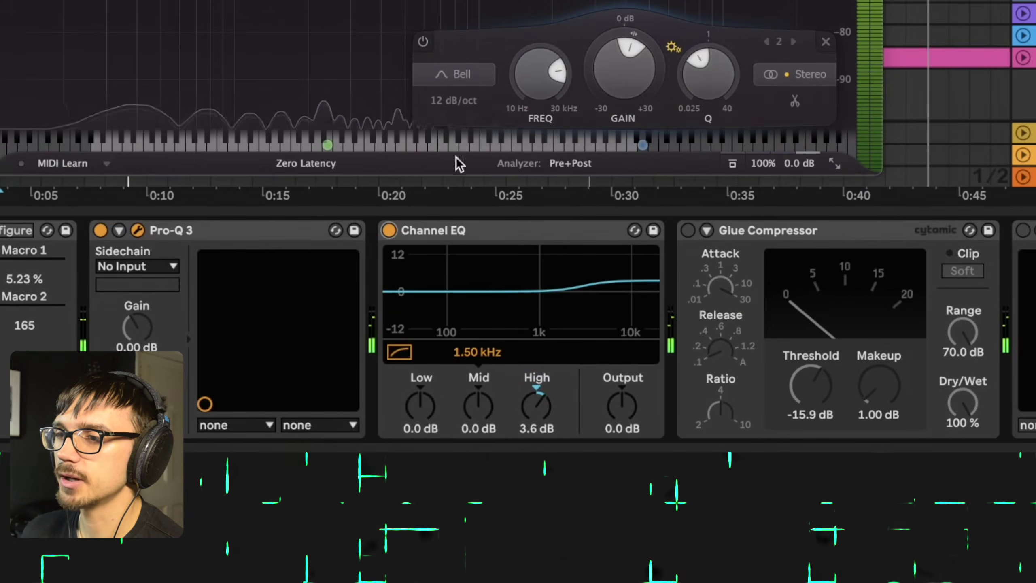
{"action": "left_click", "coordinate": [445, 232]}
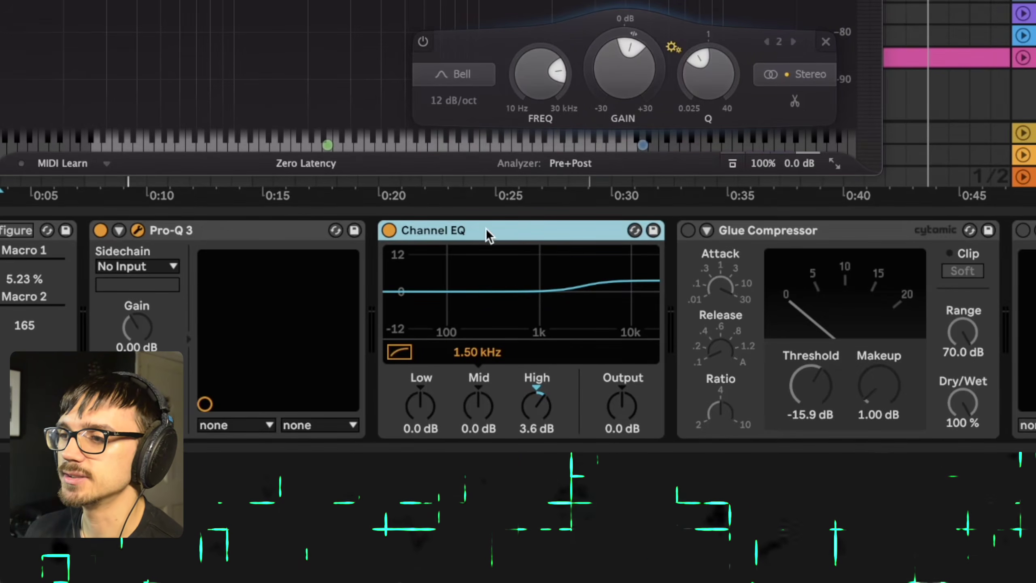
Play the Chords/Bass part and toggle the Channel EQ off and on to compare its high boost
{"action": "key", "text": "space"}
{"action": "left_click", "coordinate": [386, 231]}
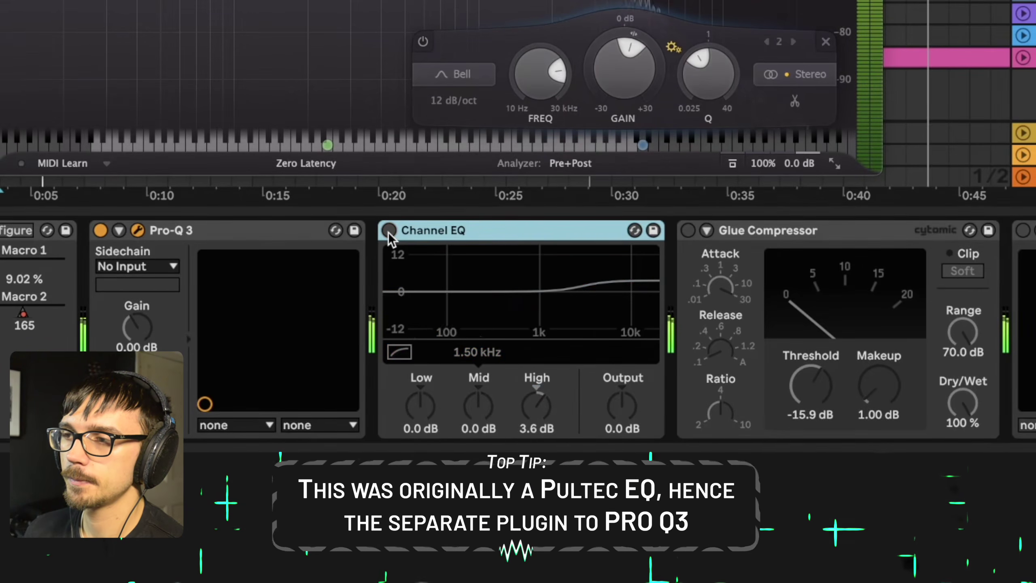
{"action": "left_click", "coordinate": [388, 231]}
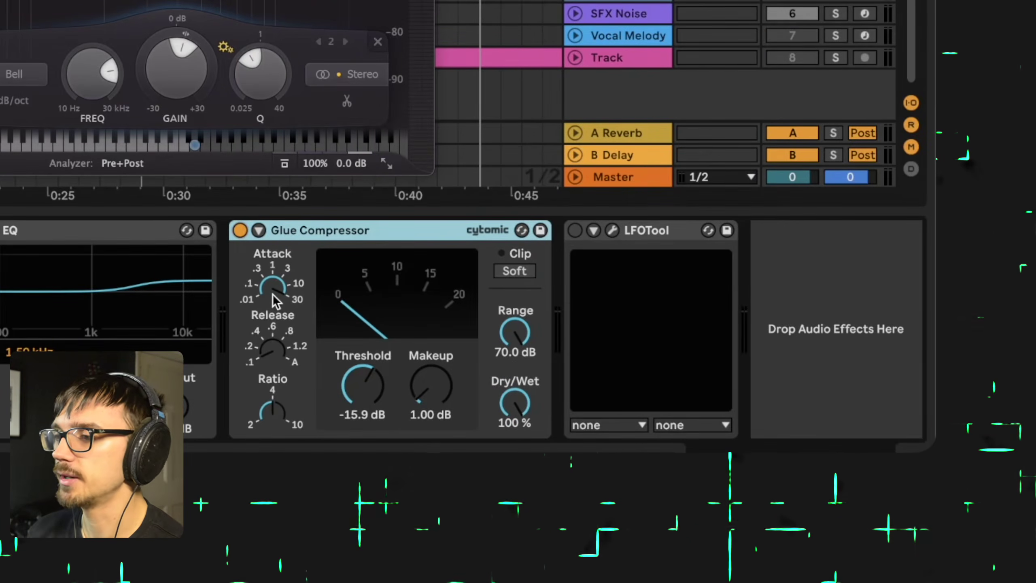
Play the Chords/Bass part through the Glue Compressor, stop playback, and switch on LFOTool
{"action": "key", "text": "space"}
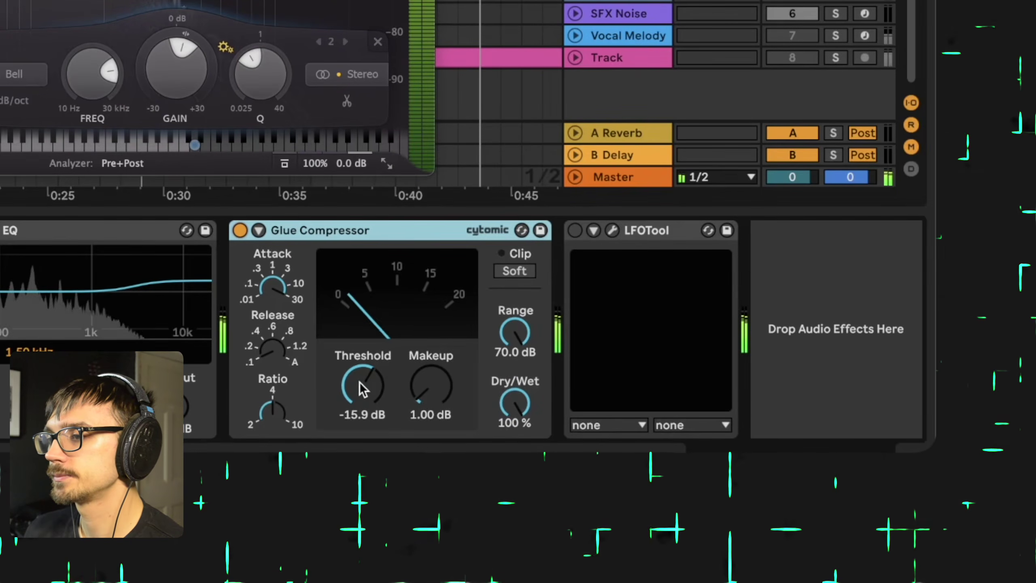
{"action": "key", "text": "space"}
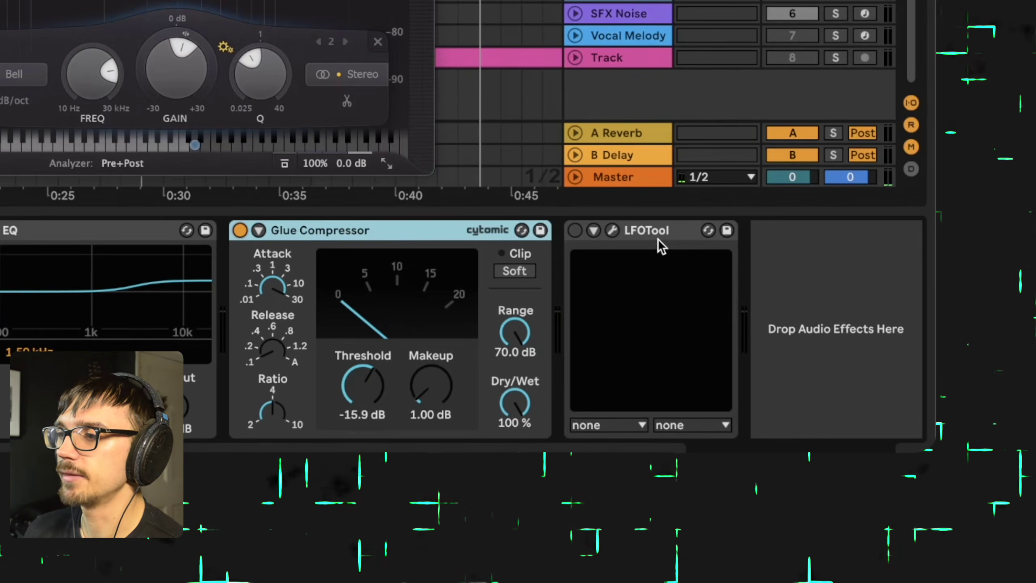
{"action": "left_click", "coordinate": [576, 231]}
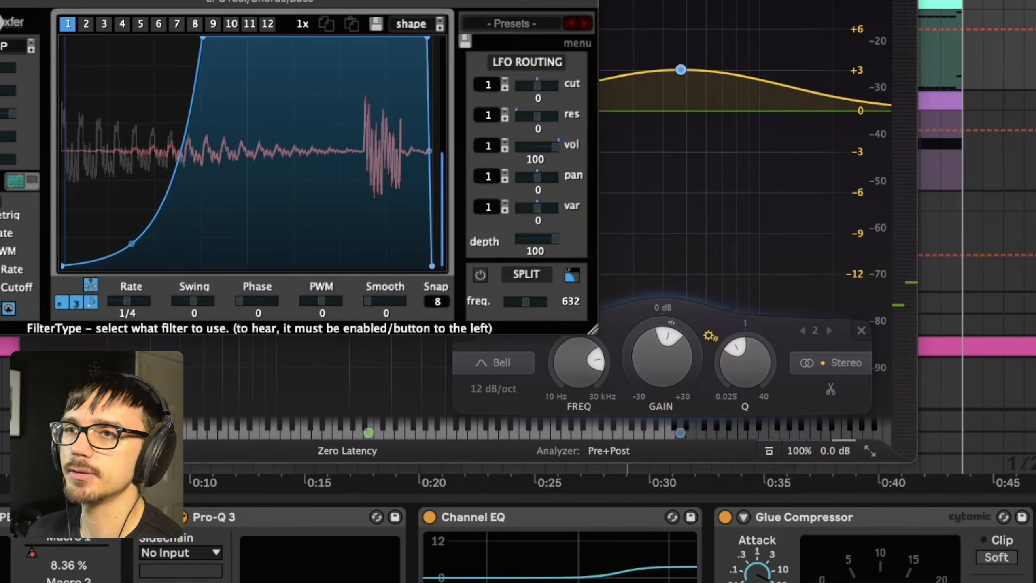
Close the LFOTool and Pro-Q 3 windows and select the reference Track clip in the arrangement
{"action": "key", "text": "super+w"}
{"action": "key", "text": "super+w"}
{"action": "left_click", "coordinate": [1034, 347]}
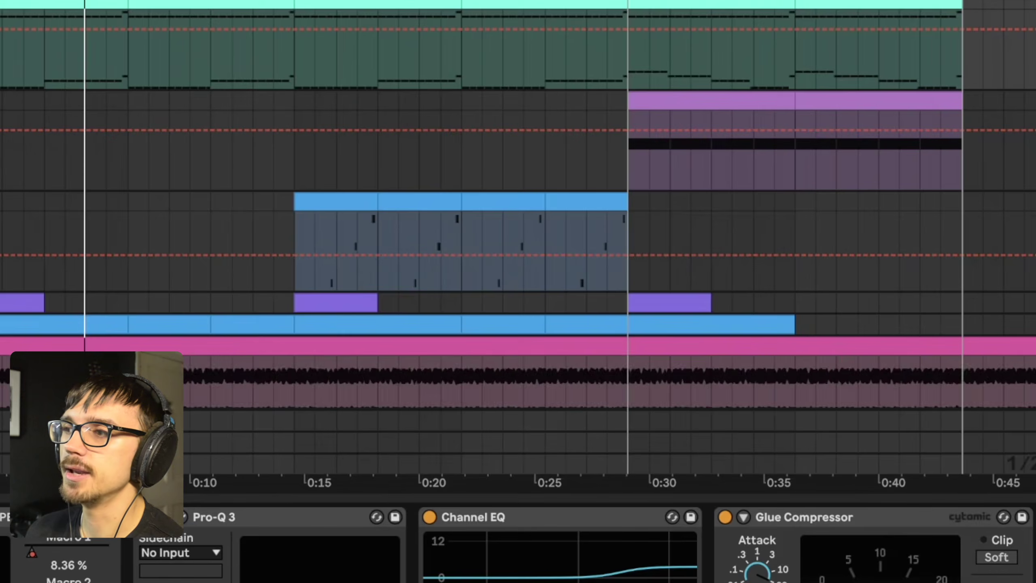
Examine the reference Track's waveform just after 0:05:000, highlighting short stretches between the transients to inspect its volume ducking
{"action": "key", "text": "plus"}
{"action": "key", "text": "plus"}
{"action": "key", "text": "plus"}
{"action": "key", "text": "plus"}
{"action": "key", "text": "plus"}
{"action": "key", "text": "plus"}
{"action": "scroll", "coordinate": [432, 197], "scroll_direction": "left", "scroll_amount": 3}
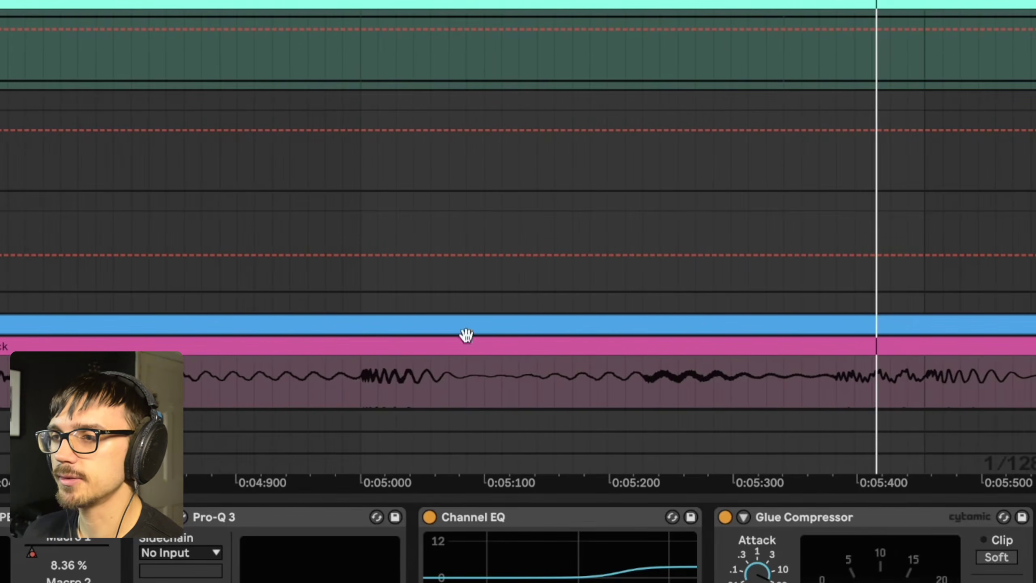
{"action": "mouse_move", "coordinate": [361, 393]}
{"action": "left_mouse_down"}
{"action": "mouse_move", "coordinate": [827, 398]}
{"action": "mouse_move", "coordinate": [767, 348]}
{"action": "mouse_move", "coordinate": [365, 310]}
{"action": "mouse_move", "coordinate": [463, 309]}
{"action": "left_mouse_up"}
{"action": "left_click_drag", "start_coordinate": [555, 312], "coordinate": [715, 309]}
{"action": "left_click_drag", "start_coordinate": [556, 315], "coordinate": [598, 318]}
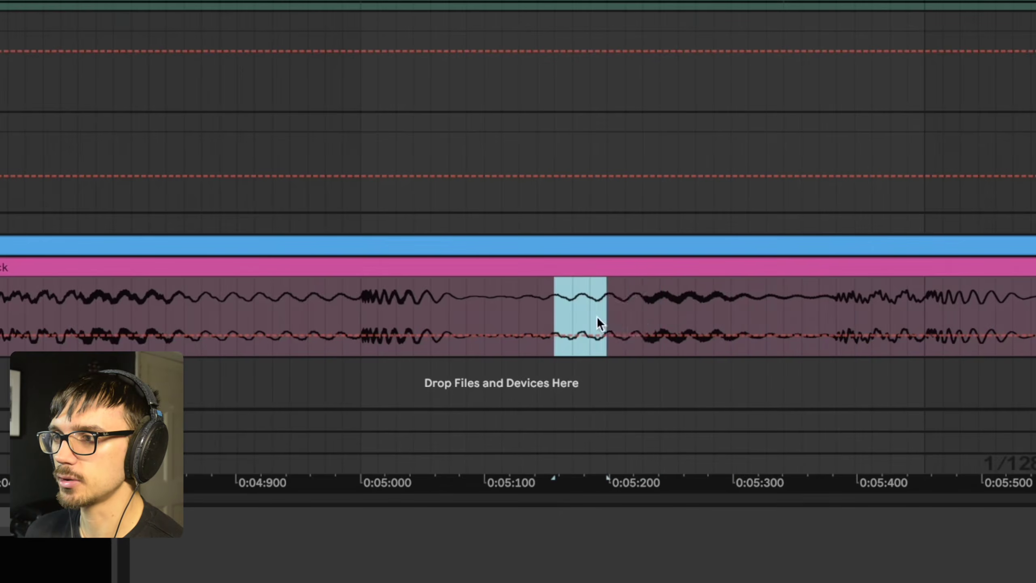
Place the marker at 0:05:000 on the Track waveform, and highlight the flat stretch between about 0:04:630 and 0:04:670
{"action": "left_click", "coordinate": [458, 308]}
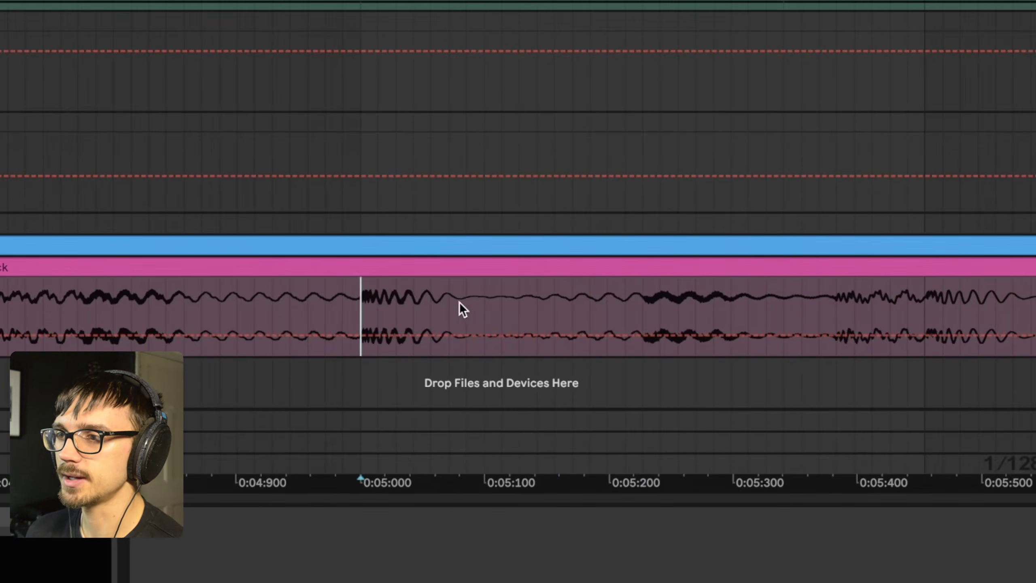
{"action": "left_click_drag", "start_coordinate": [467, 309], "coordinate": [503, 311]}
{"action": "left_click_drag", "start_coordinate": [420, 1], "coordinate": [541, 1]}
{"action": "left_click_drag", "start_coordinate": [222, 1], "coordinate": [222, 16]}
{"action": "left_click_drag", "start_coordinate": [394, 309], "coordinate": [450, 308]}
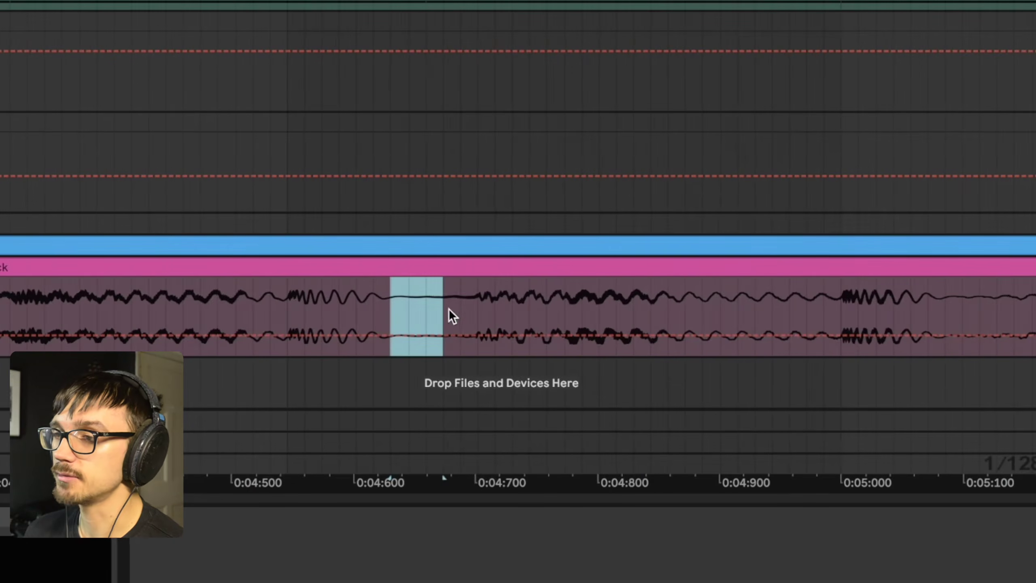
Show the Chords/Bass LFOTool volume curve during playback of the arrangement, and close its window
{"action": "left_click_drag", "start_coordinate": [442, 473], "coordinate": [484, 408]}
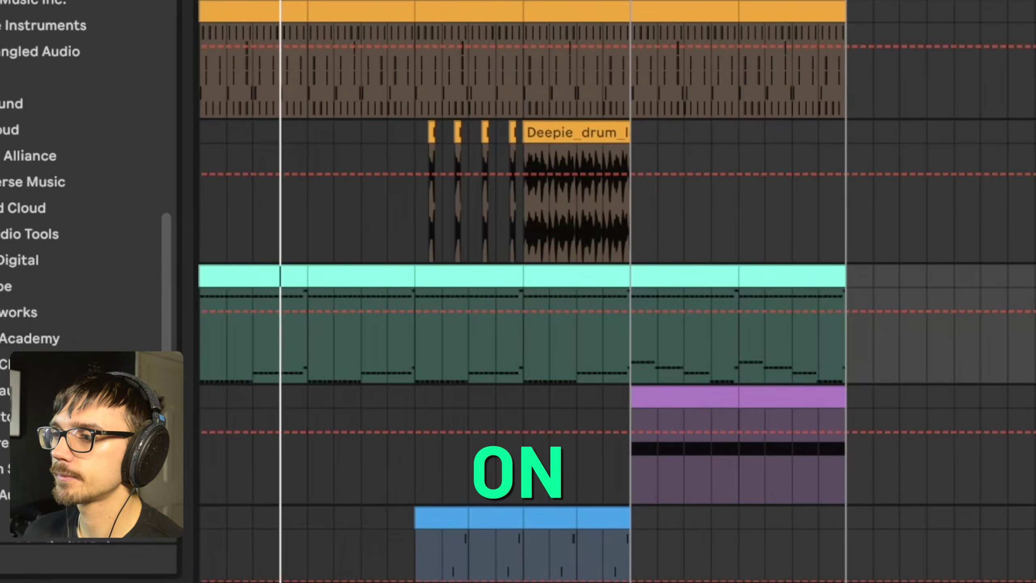
{"action": "key", "text": "super+alt+p"}
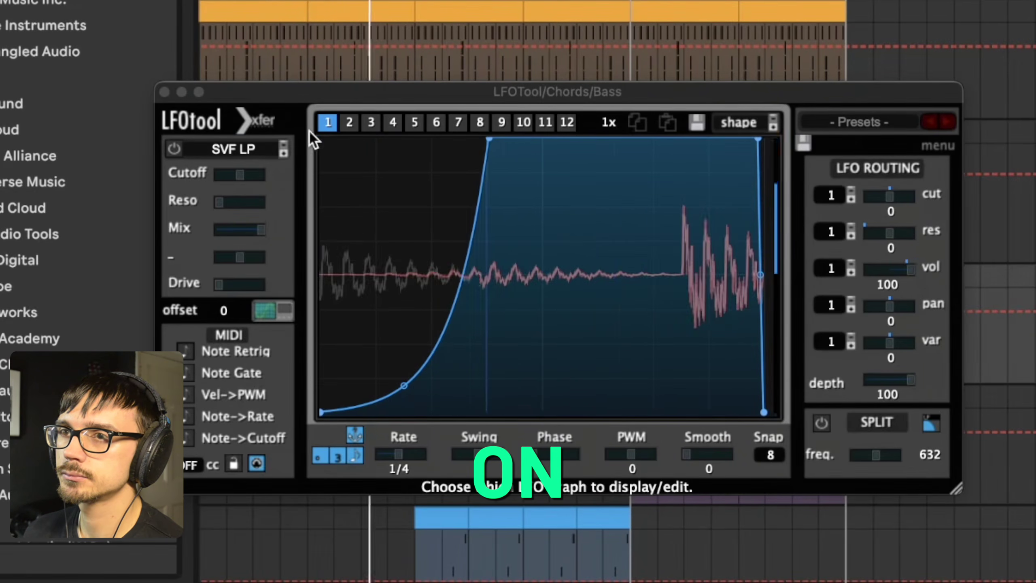
{"action": "left_click", "coordinate": [165, 93]}
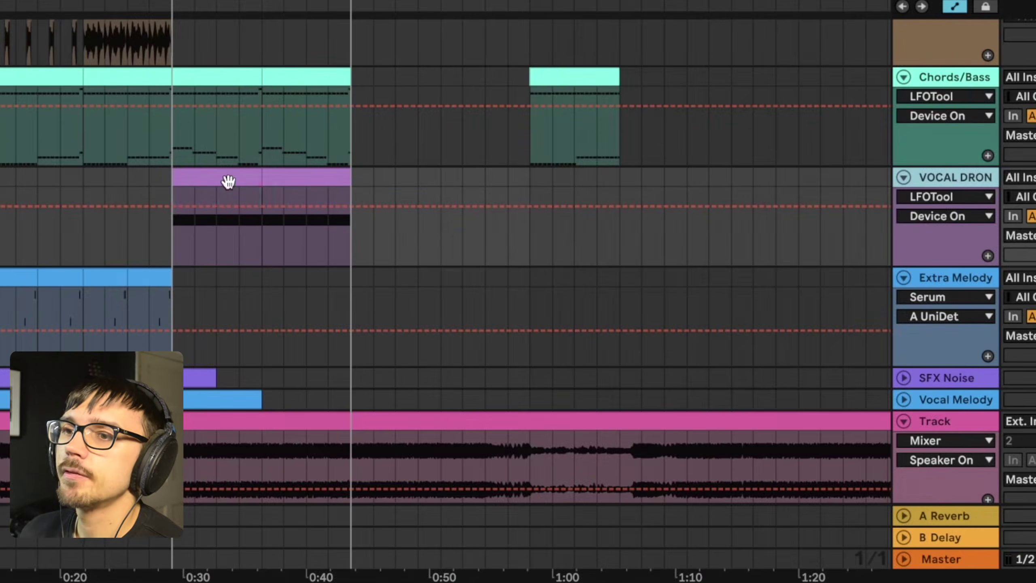
Select the VOCAL DRONE clip at bars 17 to 21 and show its LABS instrument window
{"action": "left_click", "coordinate": [238, 185]}
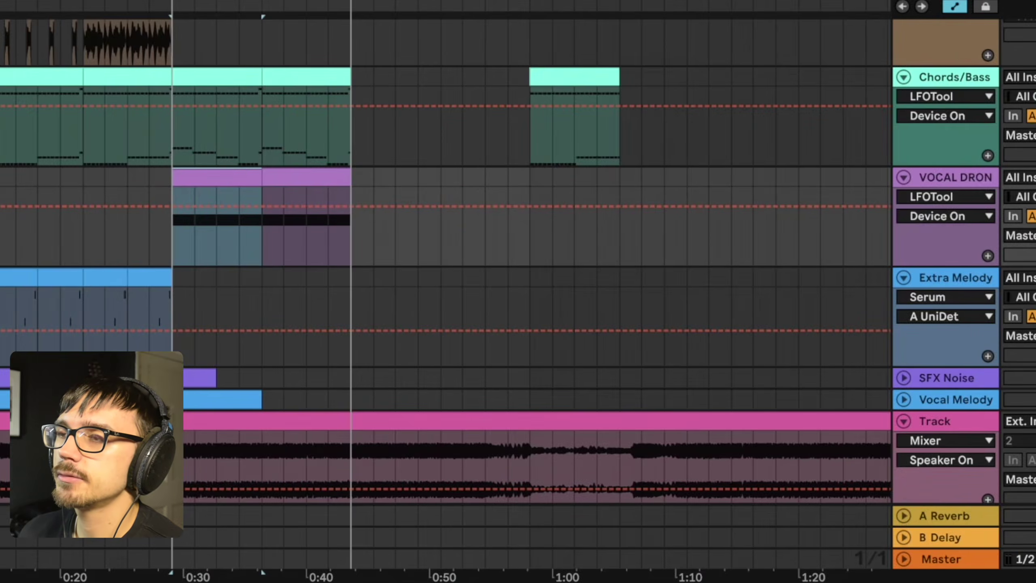
{"action": "key", "text": "super+alt+p"}
{"action": "left_click_drag", "start_coordinate": [653, 5], "coordinate": [330, 276]}
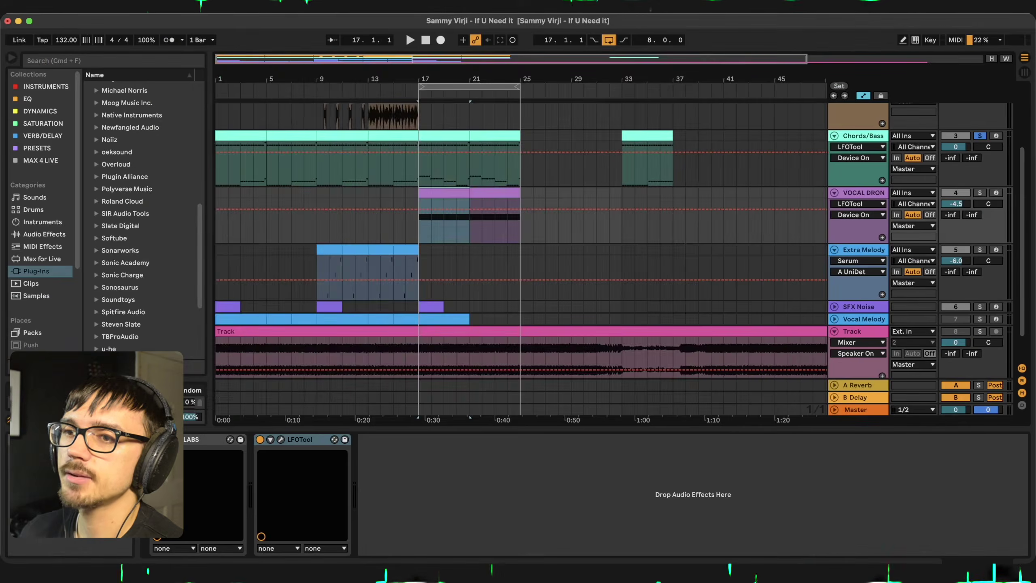
{"action": "key", "text": "super+alt+p"}
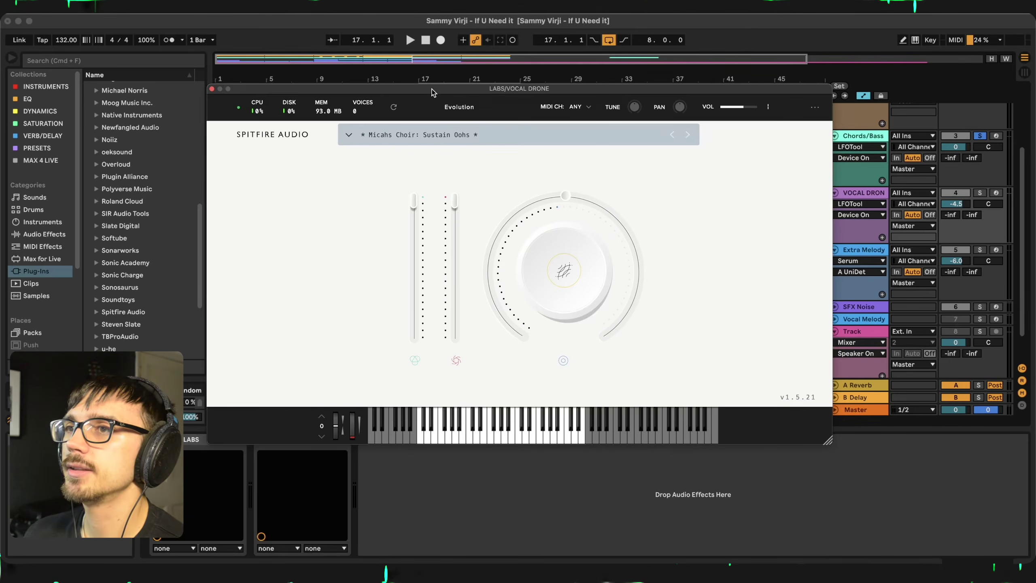
Move the LABS window clear of the tracks and play the VOCAL DRONE track soloed from bar 17
{"action": "left_click_drag", "start_coordinate": [432, 89], "coordinate": [610, 394]}
{"action": "key", "text": "space"}
{"action": "left_click", "coordinate": [980, 193]}
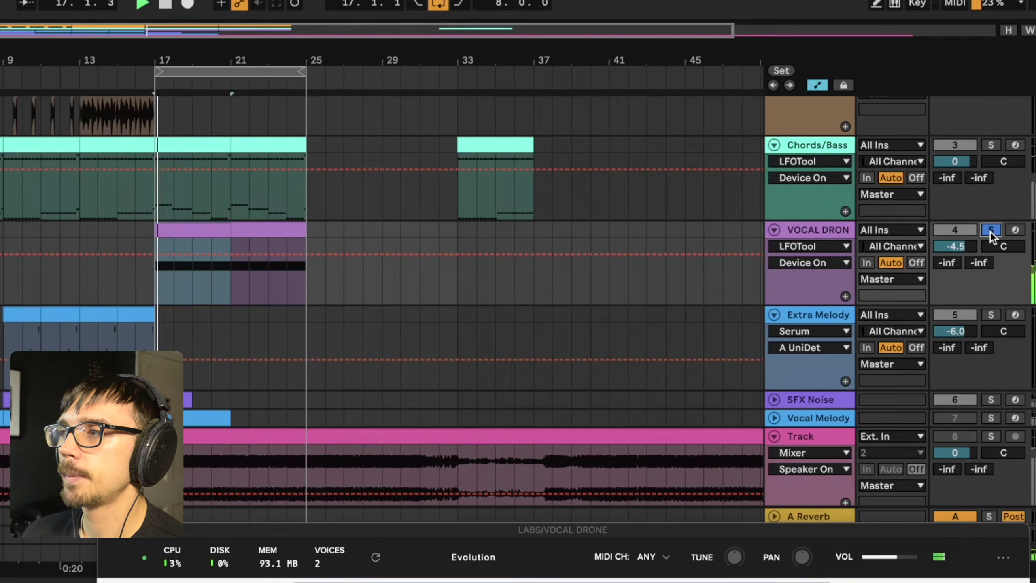